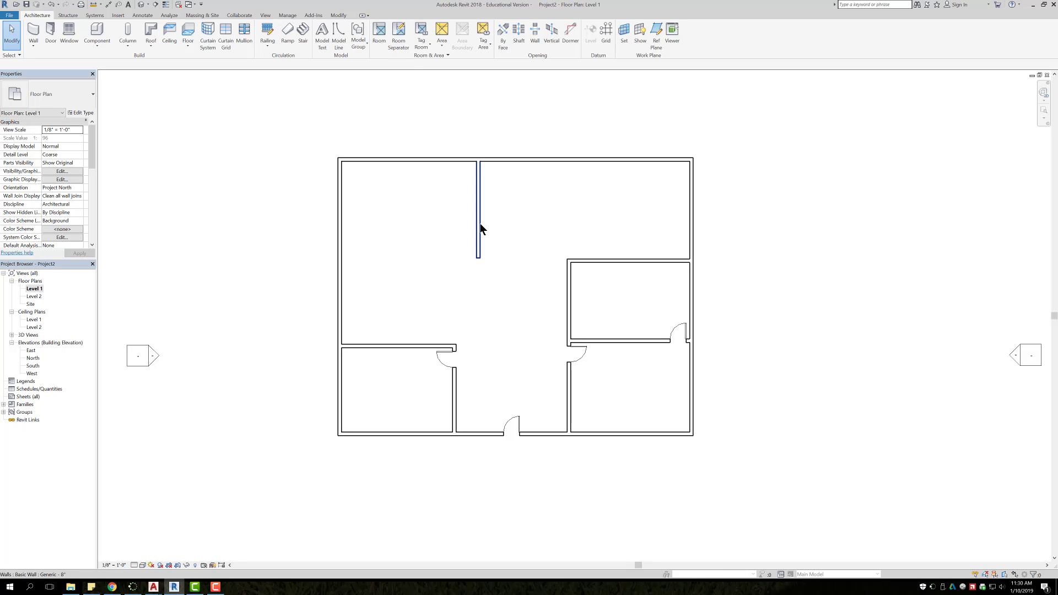
Start the Room tool on Level 1 and switch Tag on Placement off
click(379, 35)
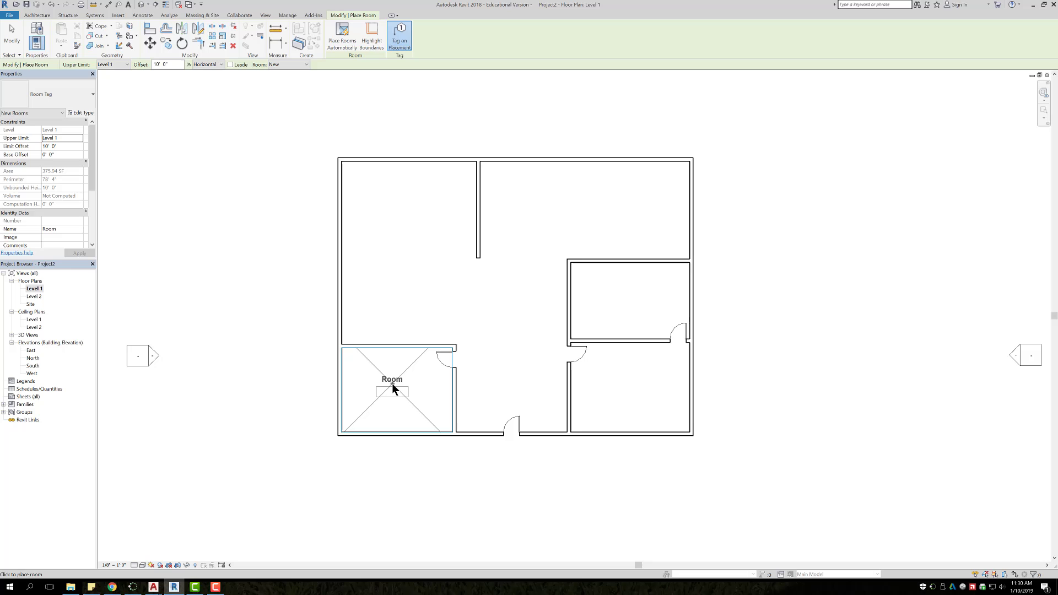
click(397, 36)
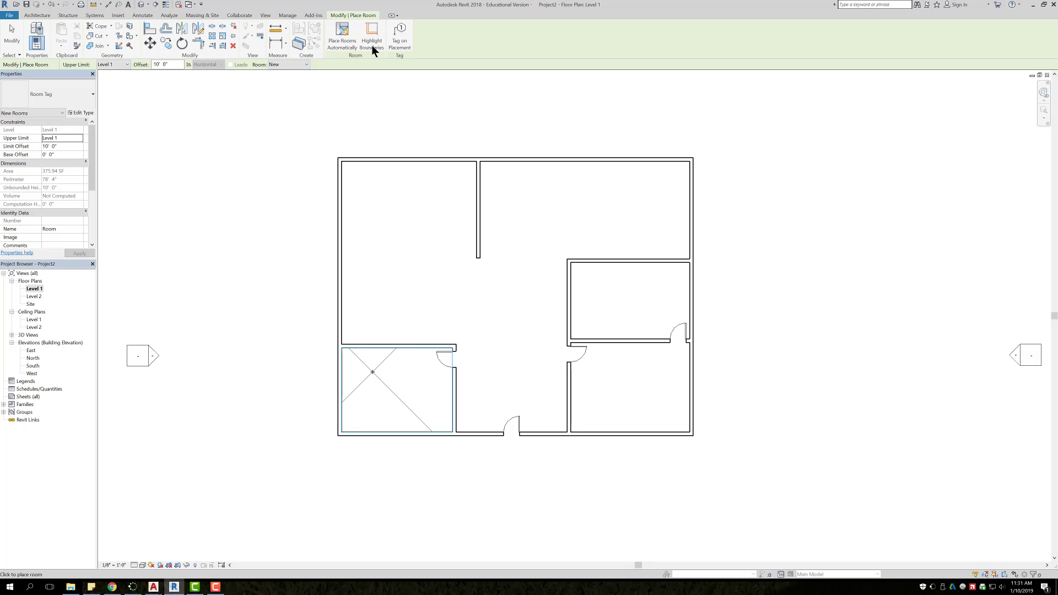
Re-enable Tag on Placement and place rooms 8, 9 and 10 in the lower-left, lower-right and upper-right spaces
click(397, 40)
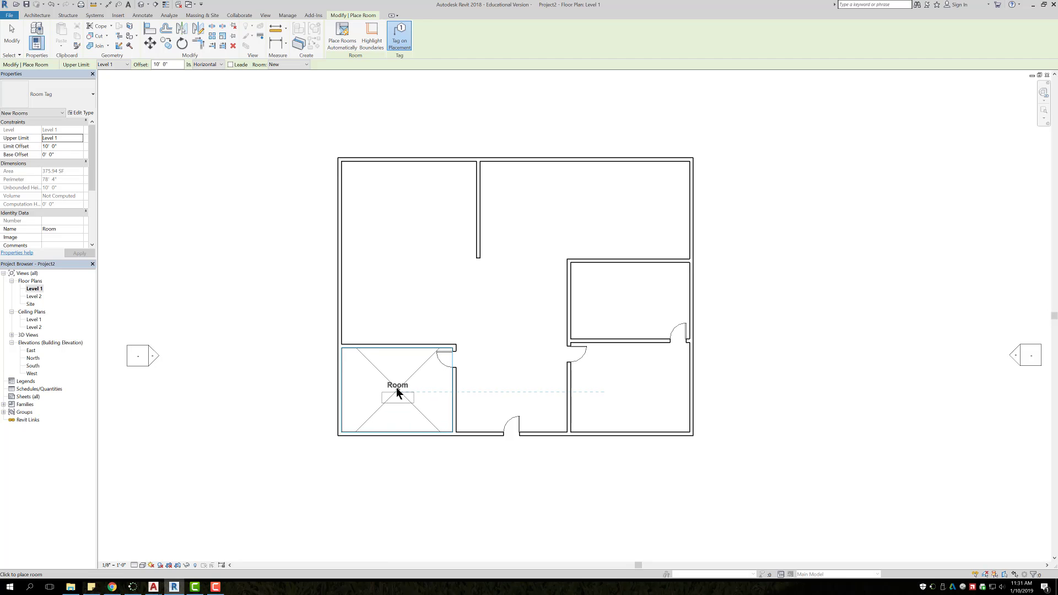
click(397, 387)
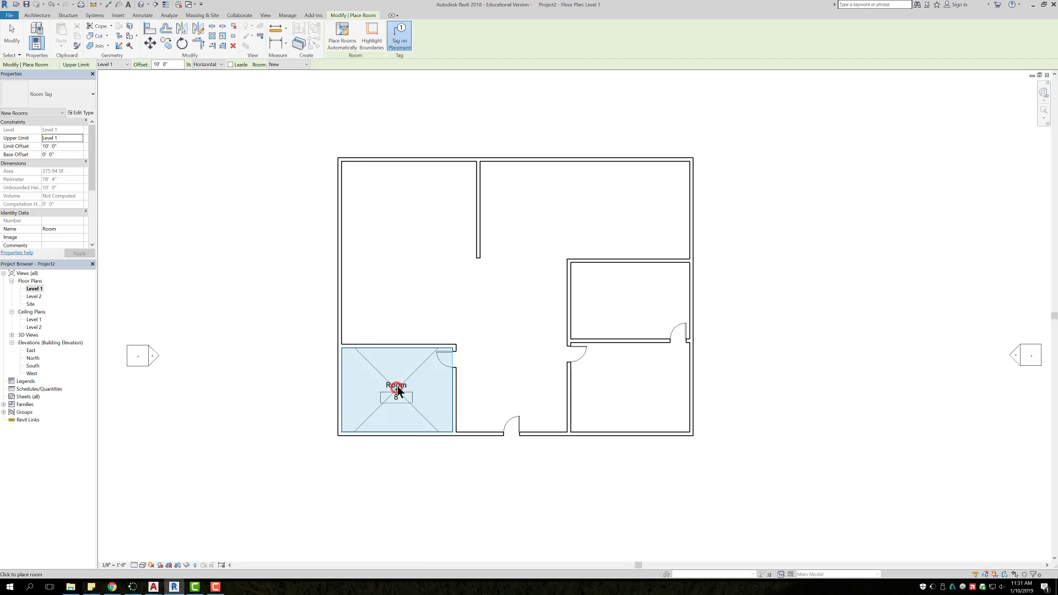
click(632, 387)
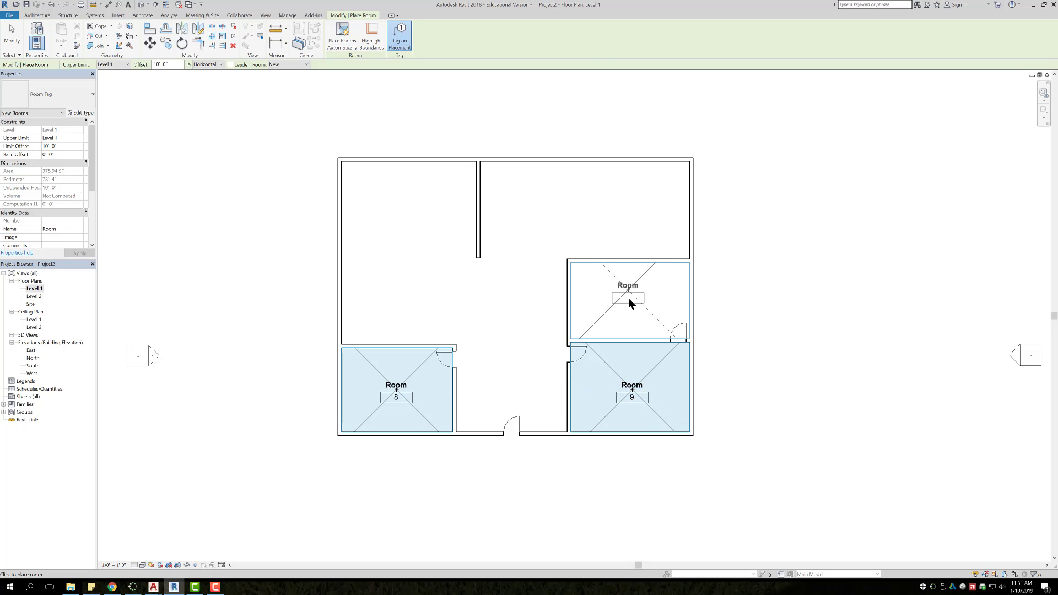
click(629, 299)
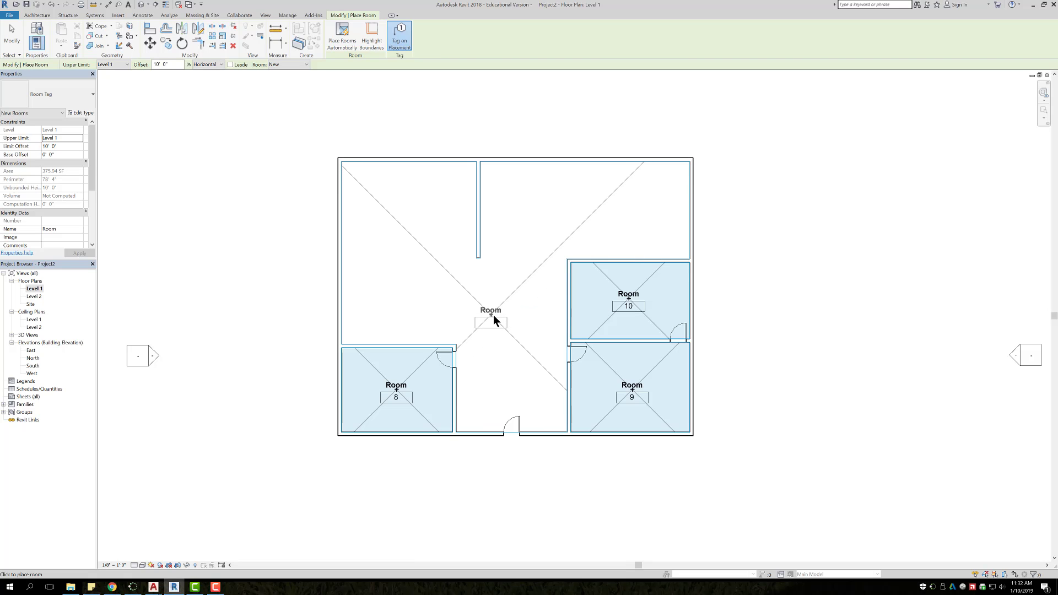
Draw a room separation line from the interior wall's end to the left outer wall
key(Escape)
key(Escape)
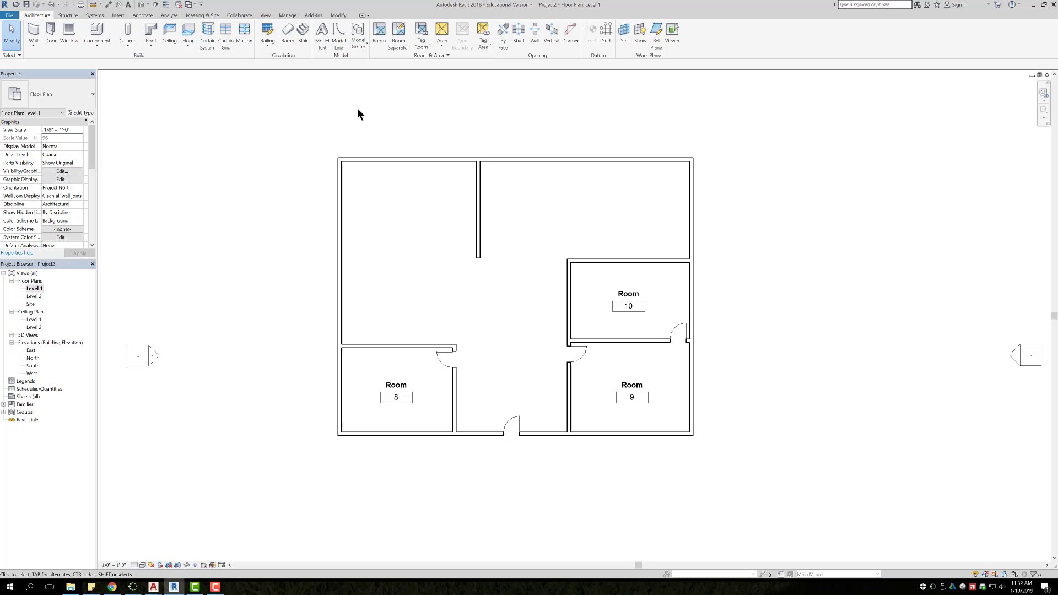
click(396, 42)
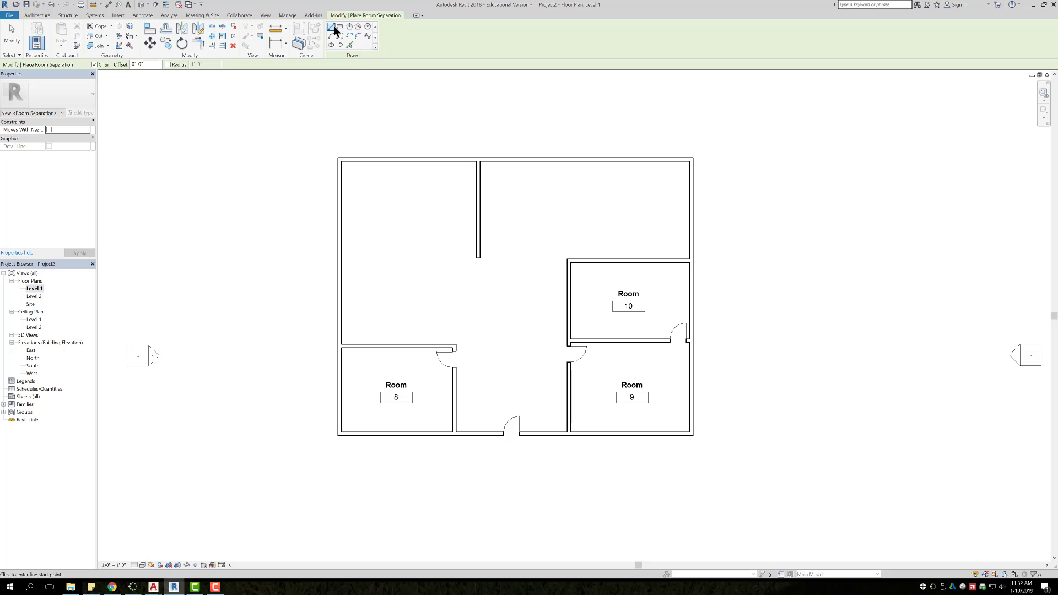
click(474, 258)
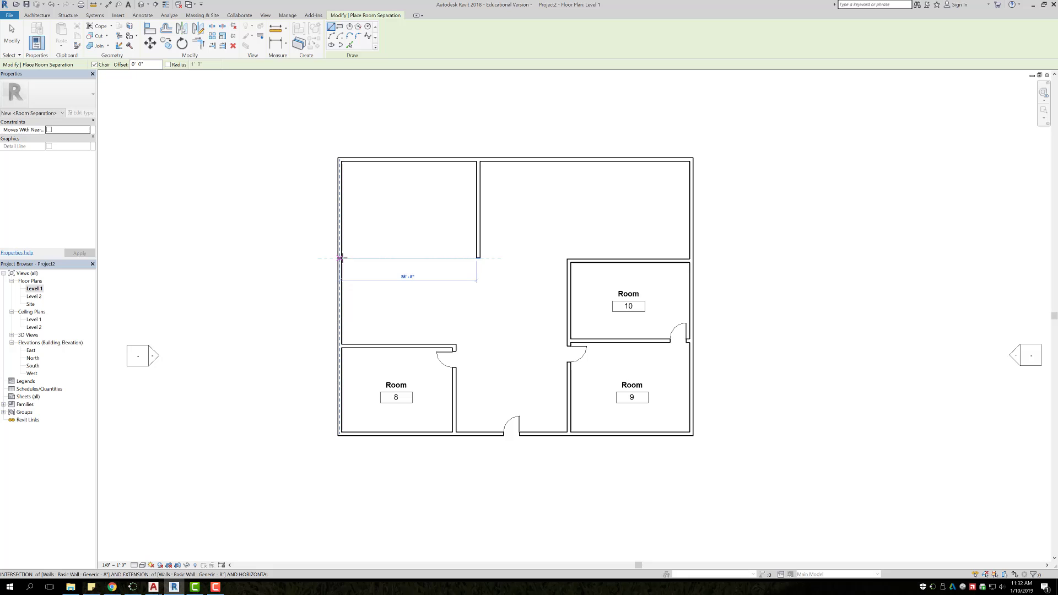
click(340, 257)
key(Escape)
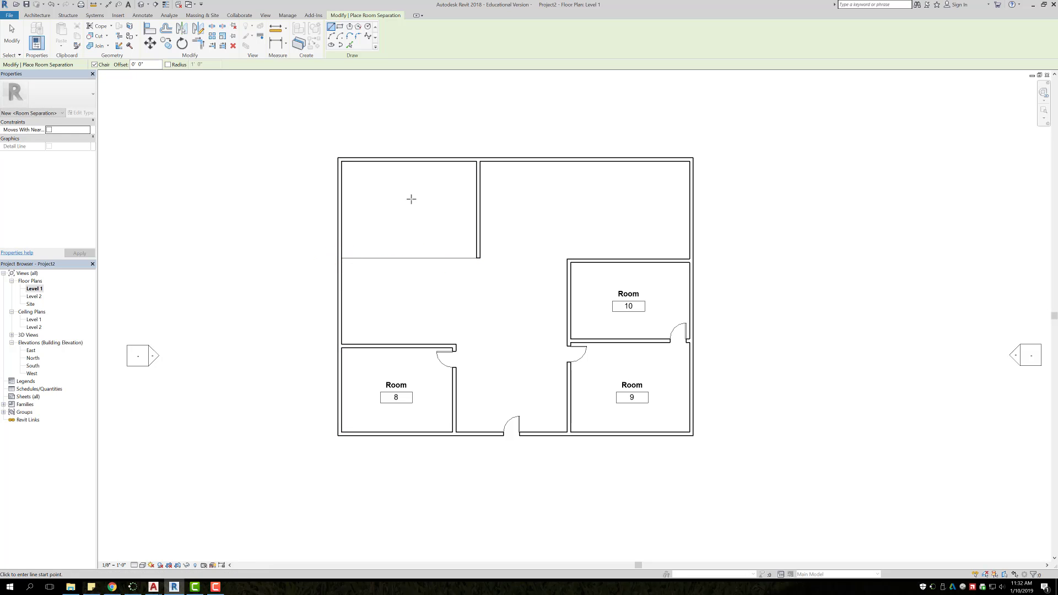
Add a diagonal separation line to the lower-left room's corner and one to the upper-right room's wall
click(476, 259)
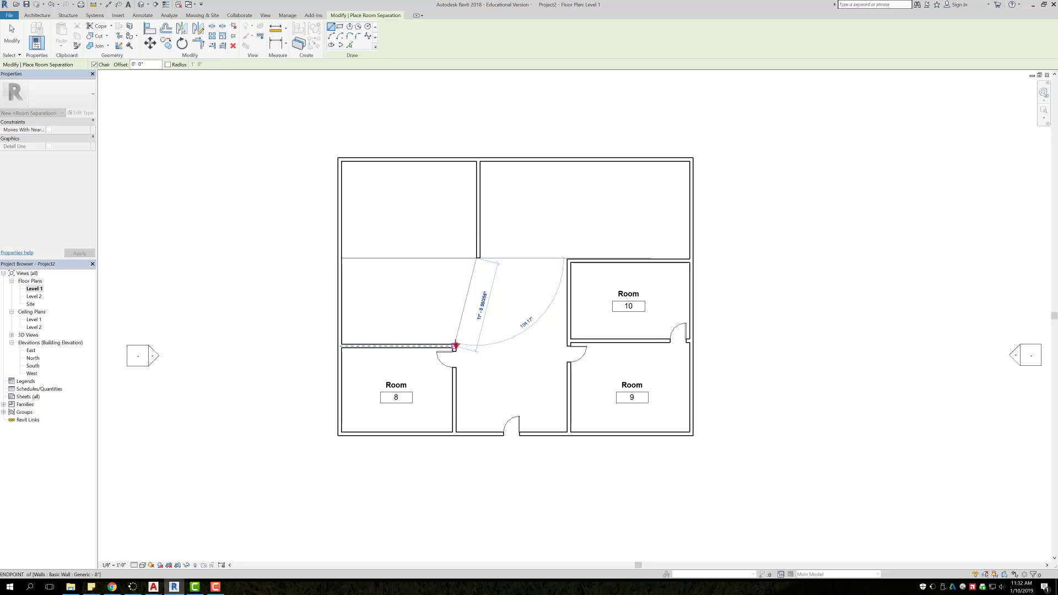
click(454, 346)
key(Escape)
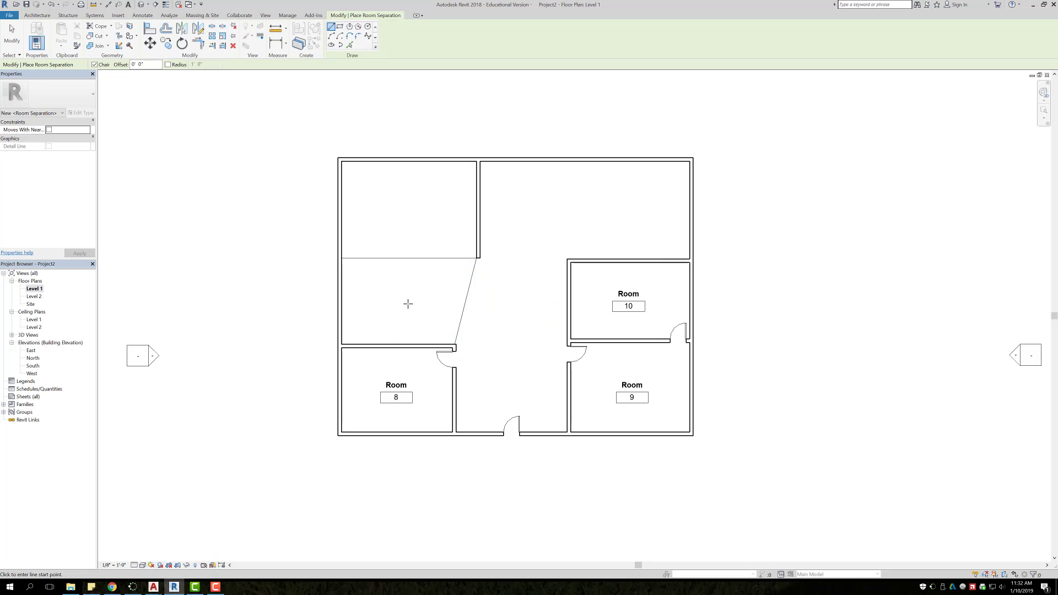
click(481, 257)
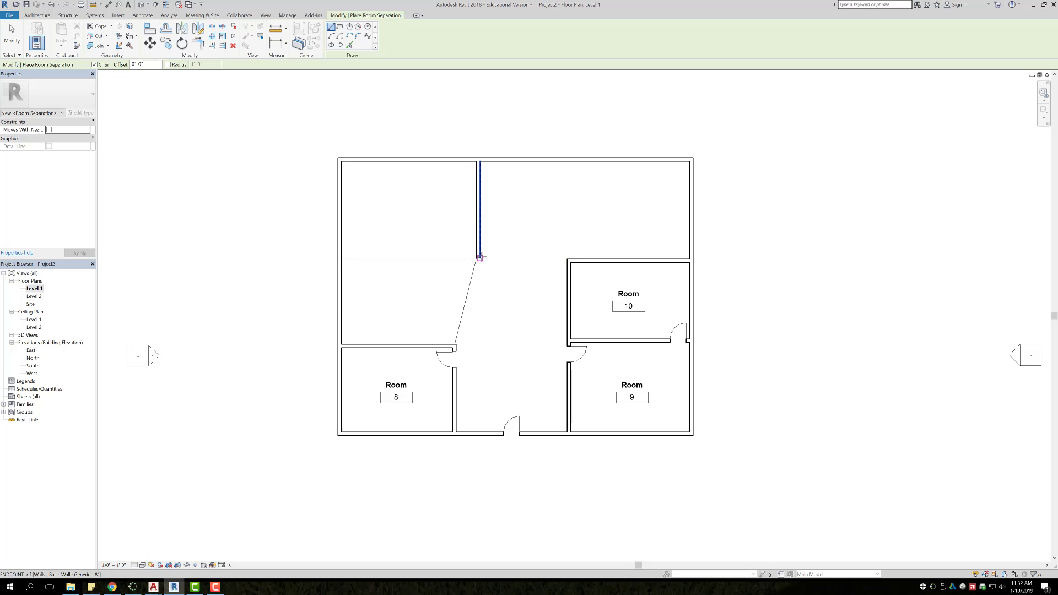
click(569, 260)
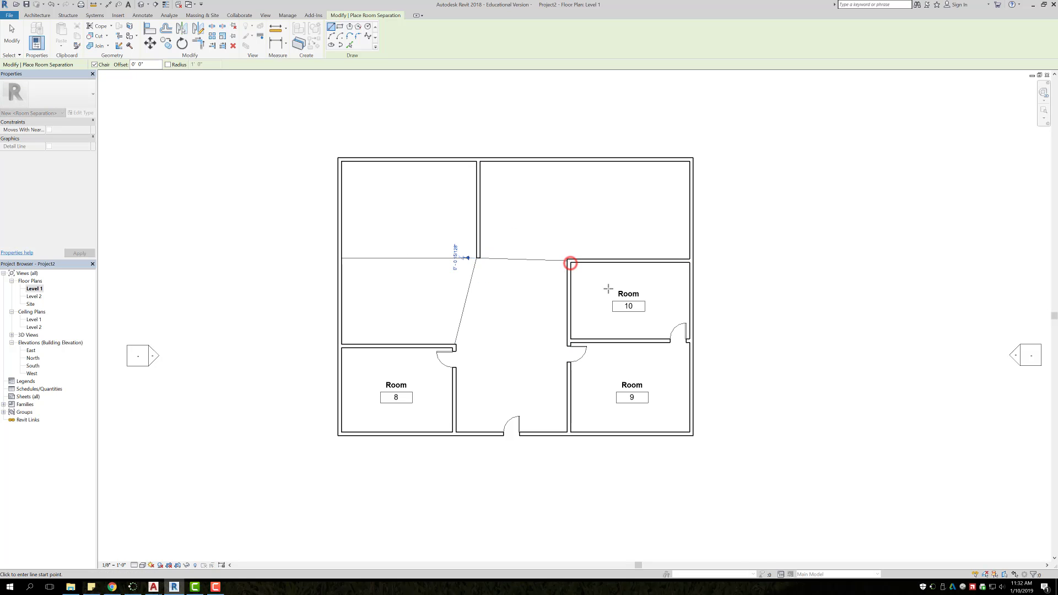
key(Escape)
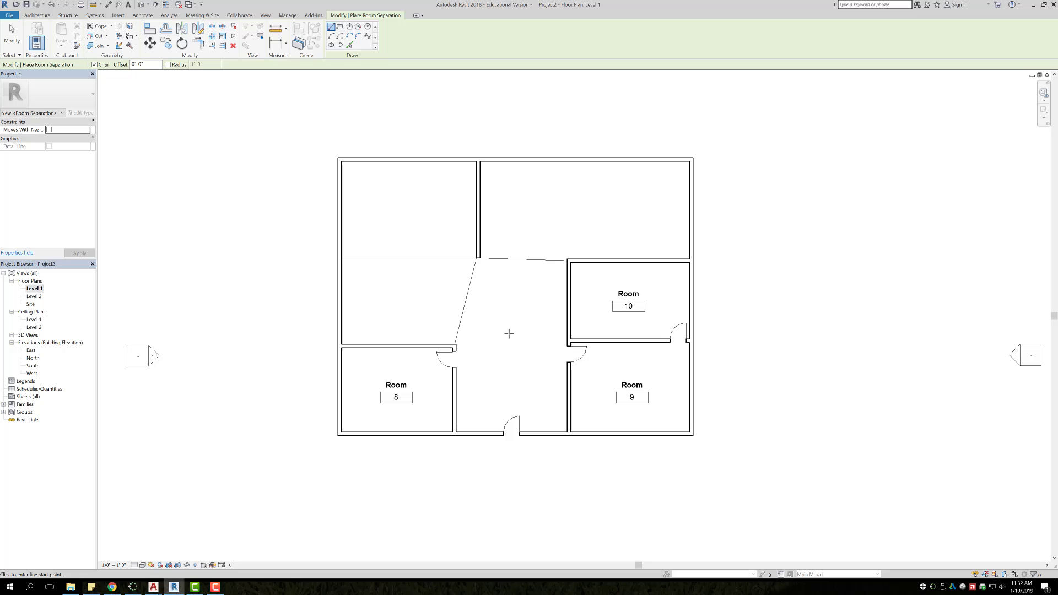
Place tagged rooms 11–14 in the upper-right, upper-left, middle-left and central hall spaces
key(Escape)
key(Escape)
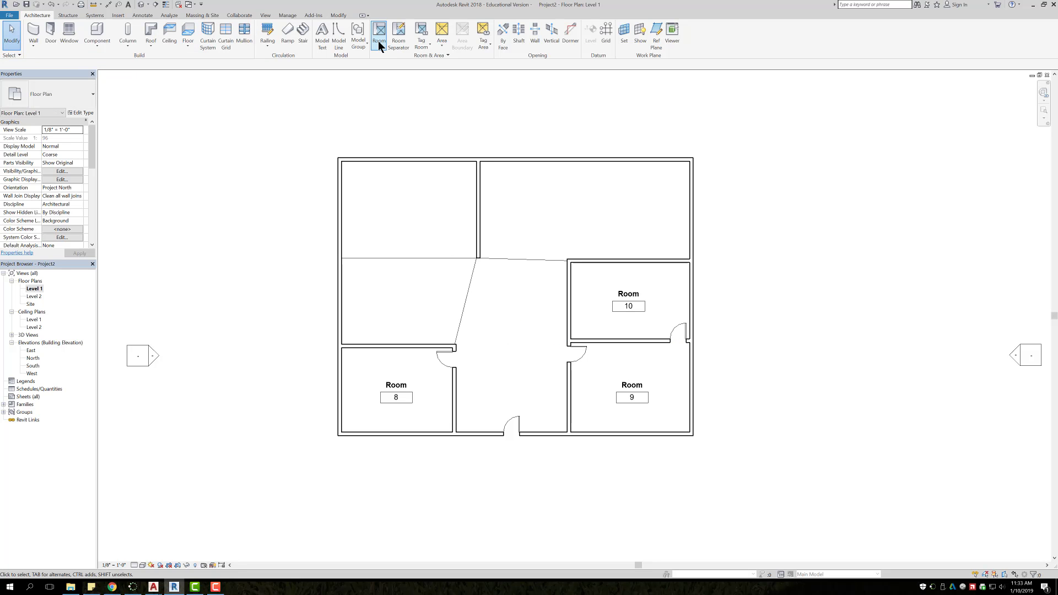
click(379, 39)
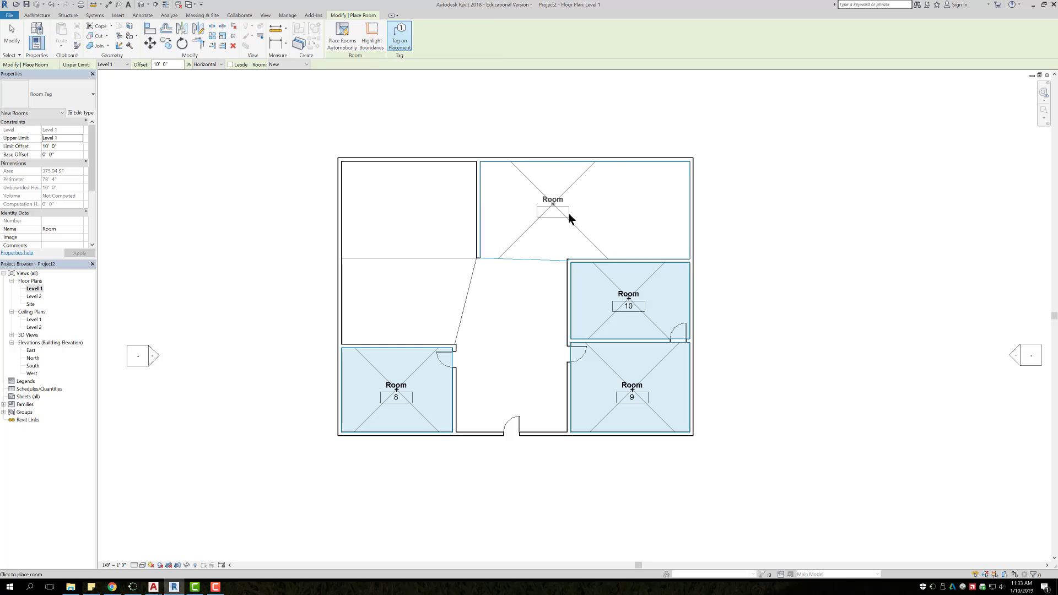
click(569, 213)
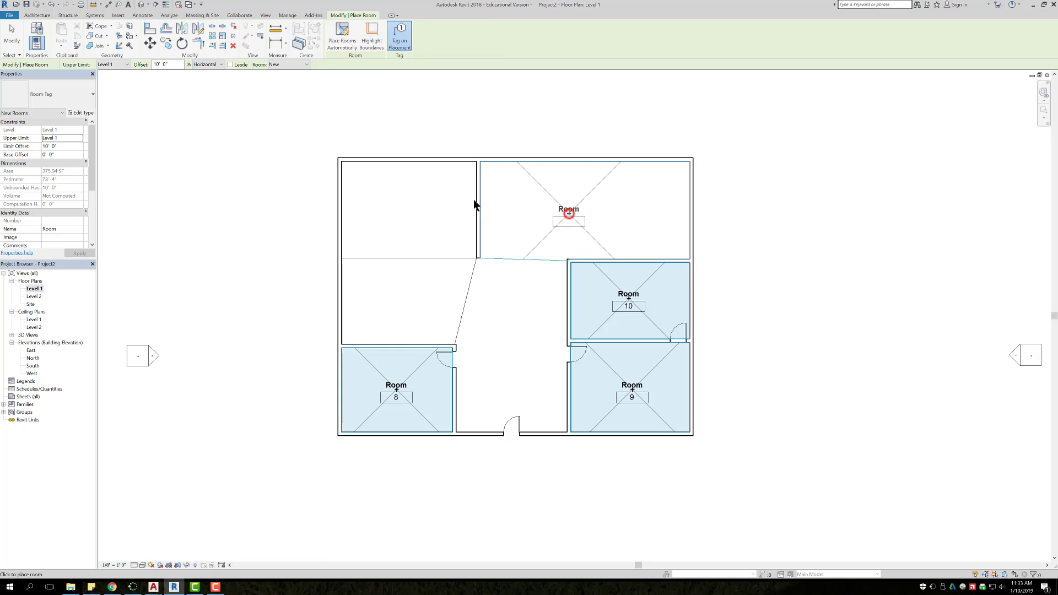
click(403, 206)
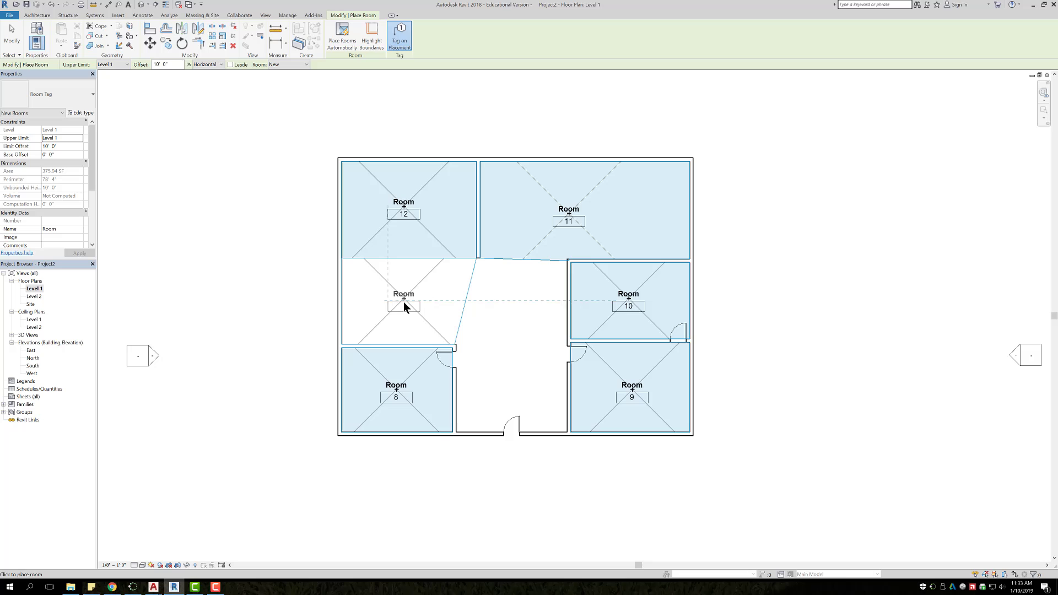
click(403, 301)
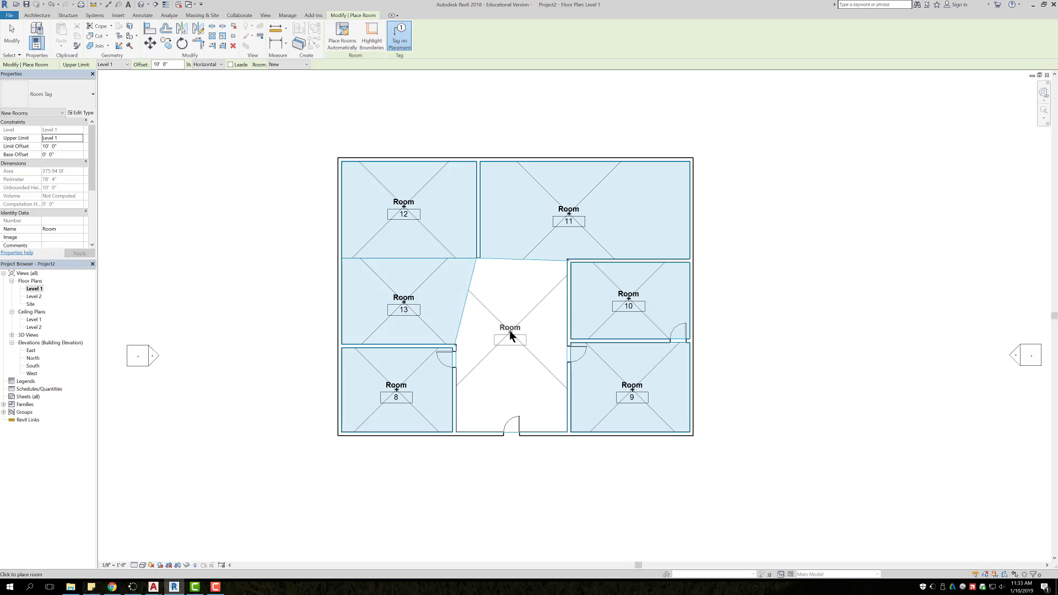
click(510, 330)
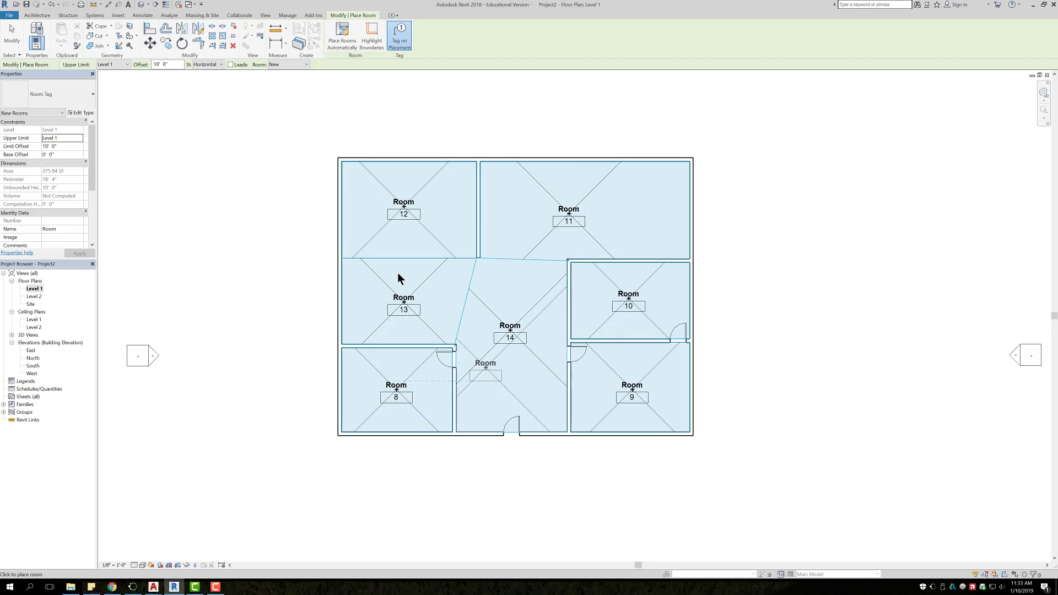
key(Escape)
key(Escape)
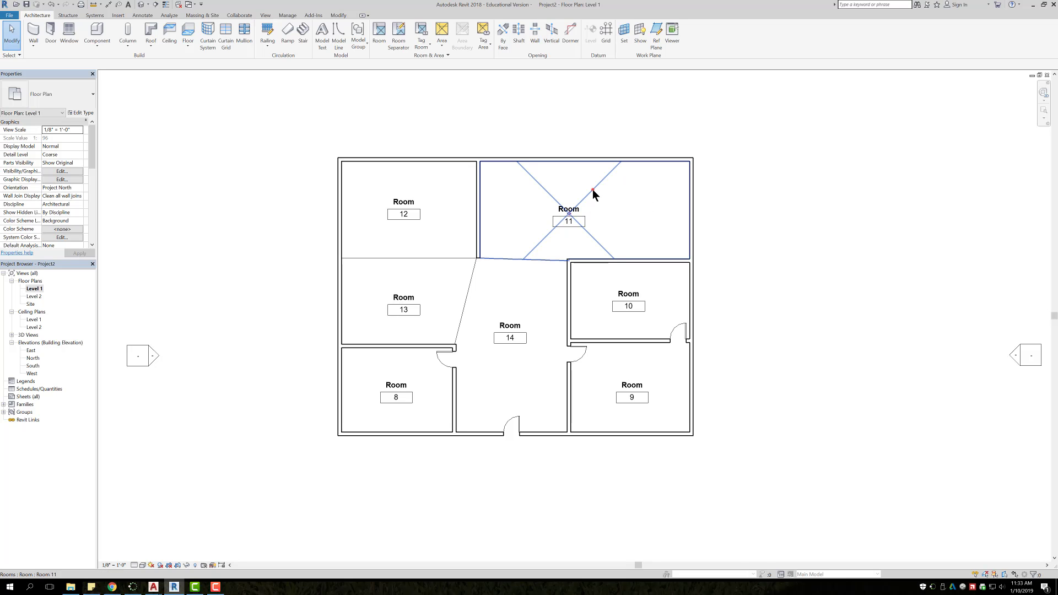
Rename room 11 in the upper-right space to Living Rm via its tag
click(593, 190)
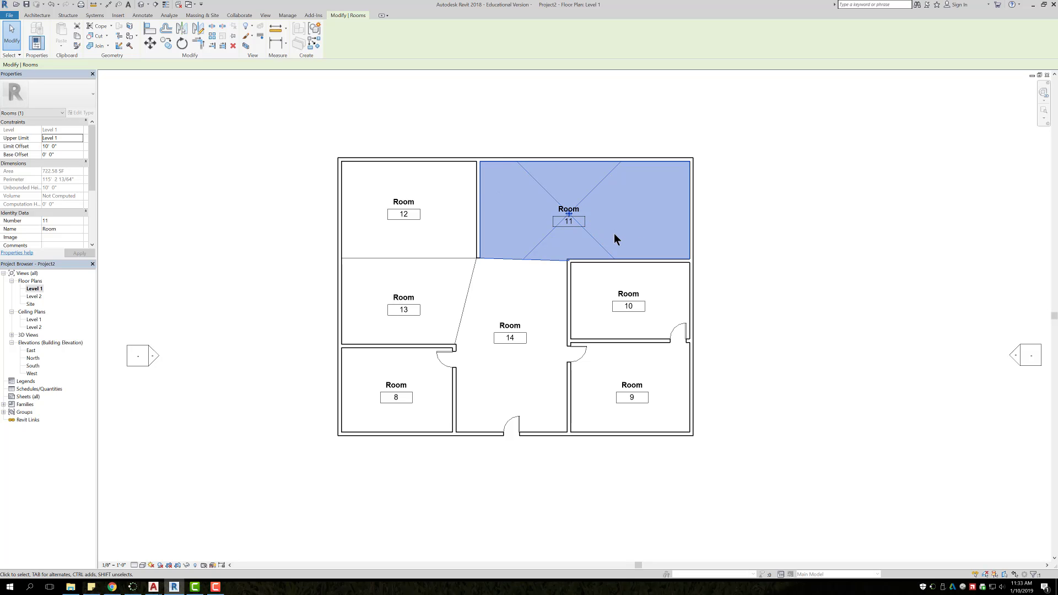
click(580, 210)
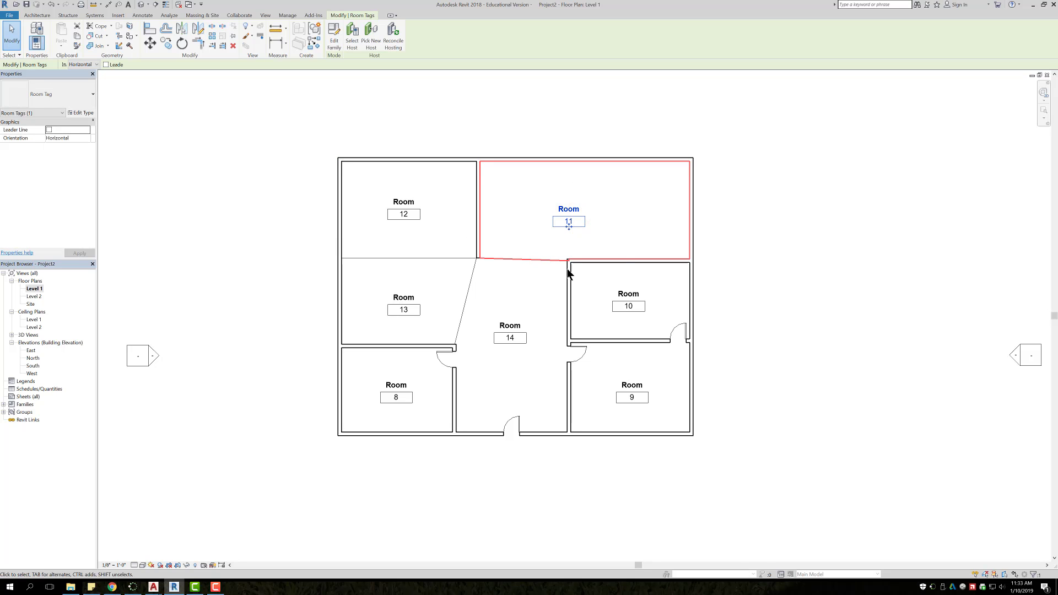
click(575, 209)
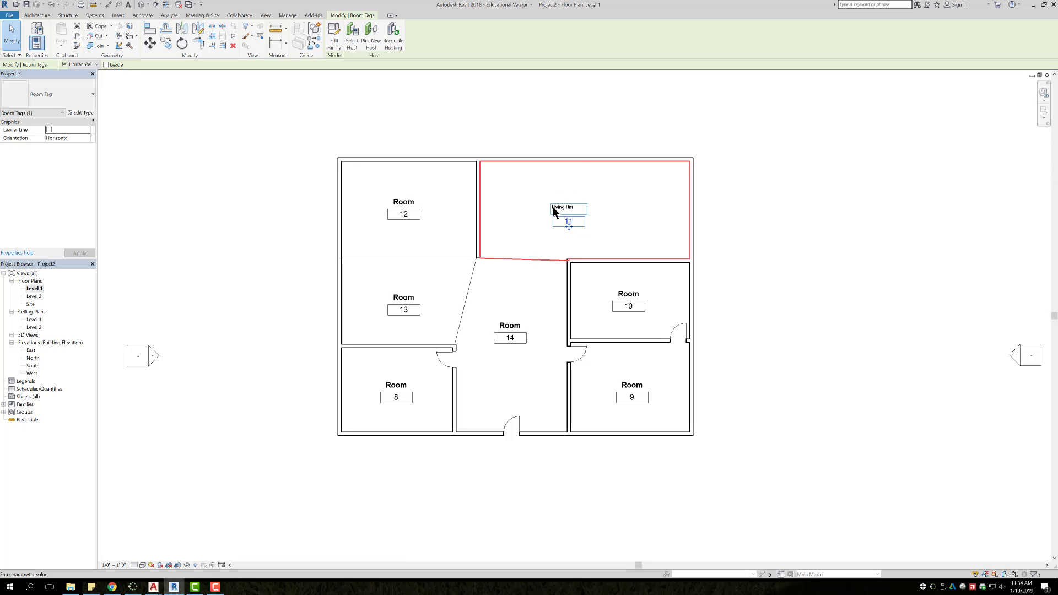
click(559, 124)
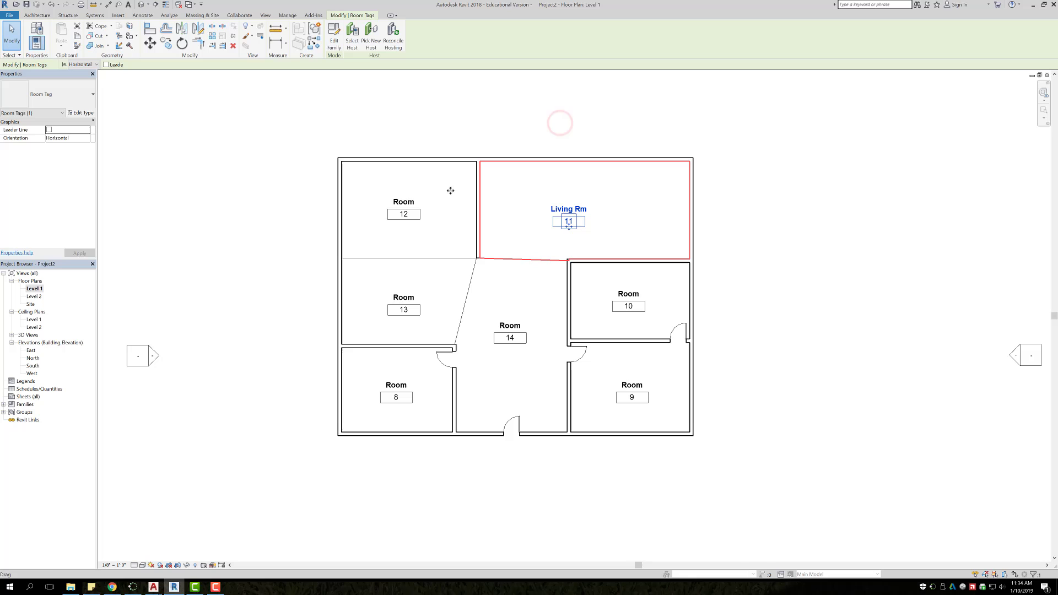
Rename room 12 to Kitchen via its tag
click(404, 200)
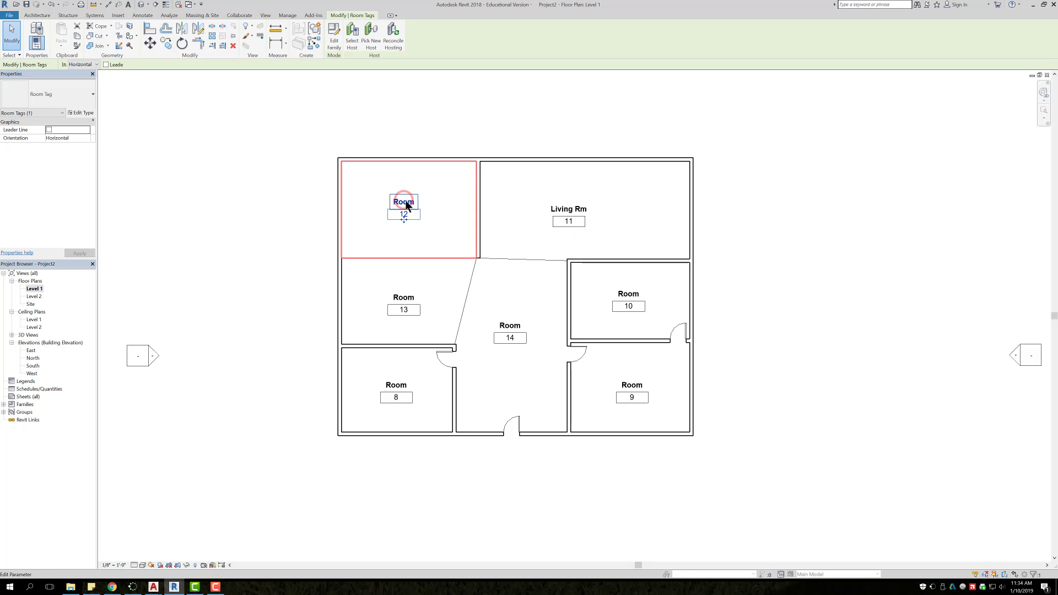
click(408, 202)
text(Kitchen)
click(301, 202)
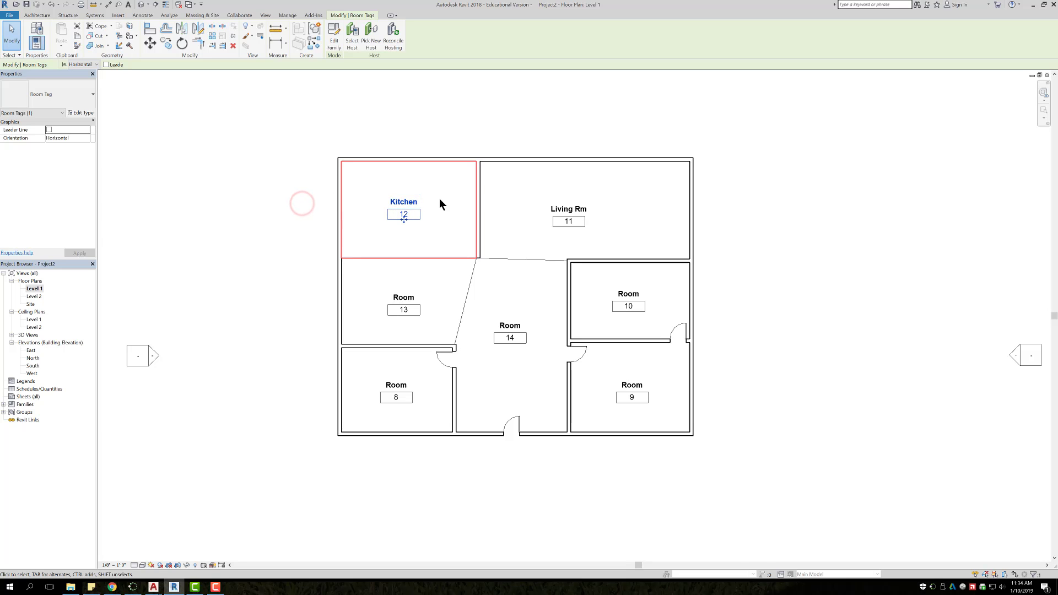
Change the Living Rm room's number to 1 on its tag
click(570, 220)
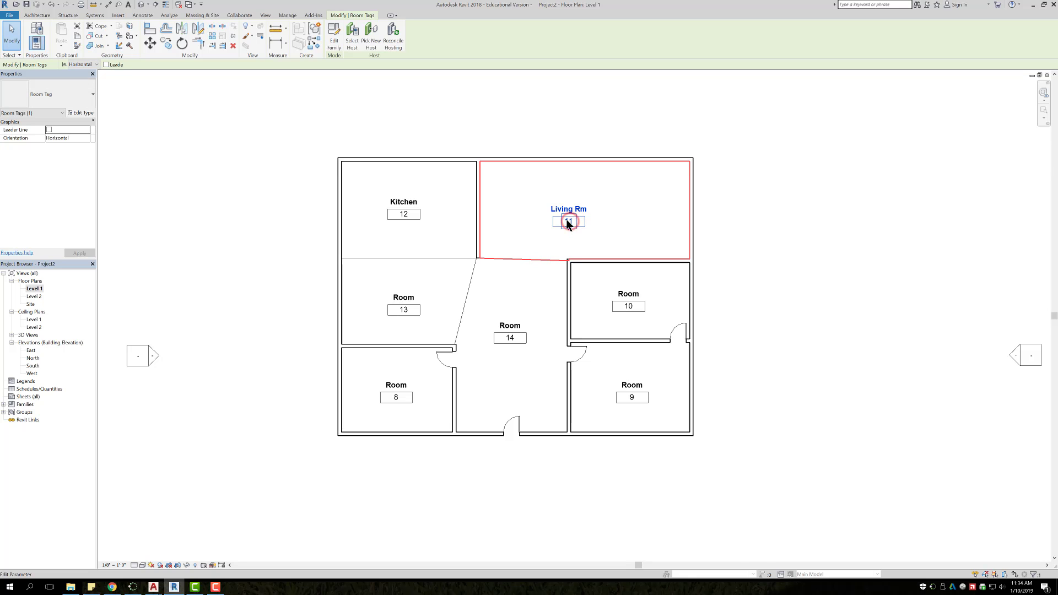
click(570, 221)
text(1)
click(795, 189)
click(784, 254)
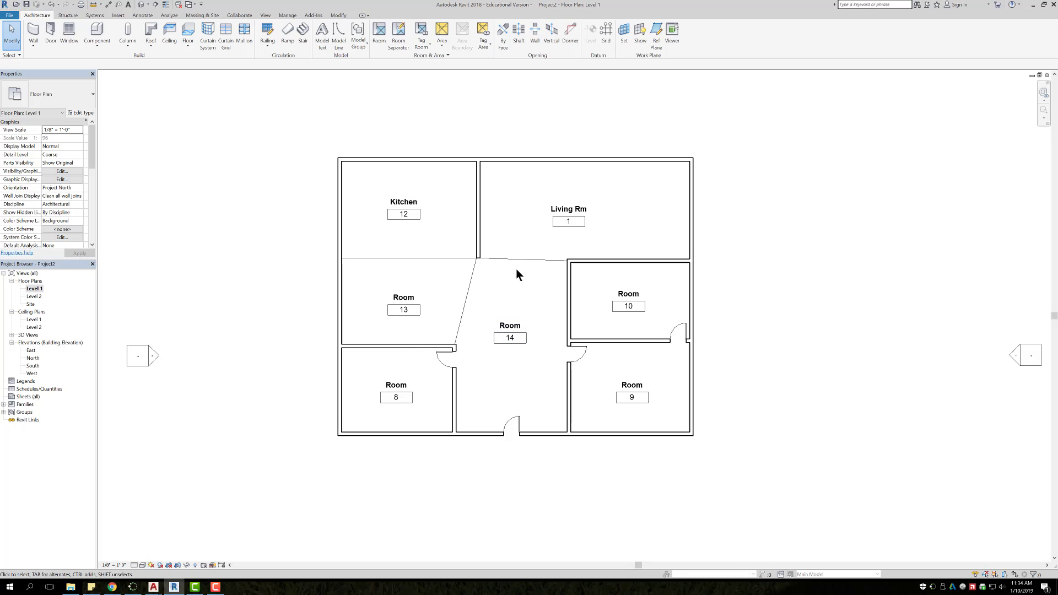
Switch the Living Rm tag to the Room Tag With Area type so it shows 723 SF
click(540, 184)
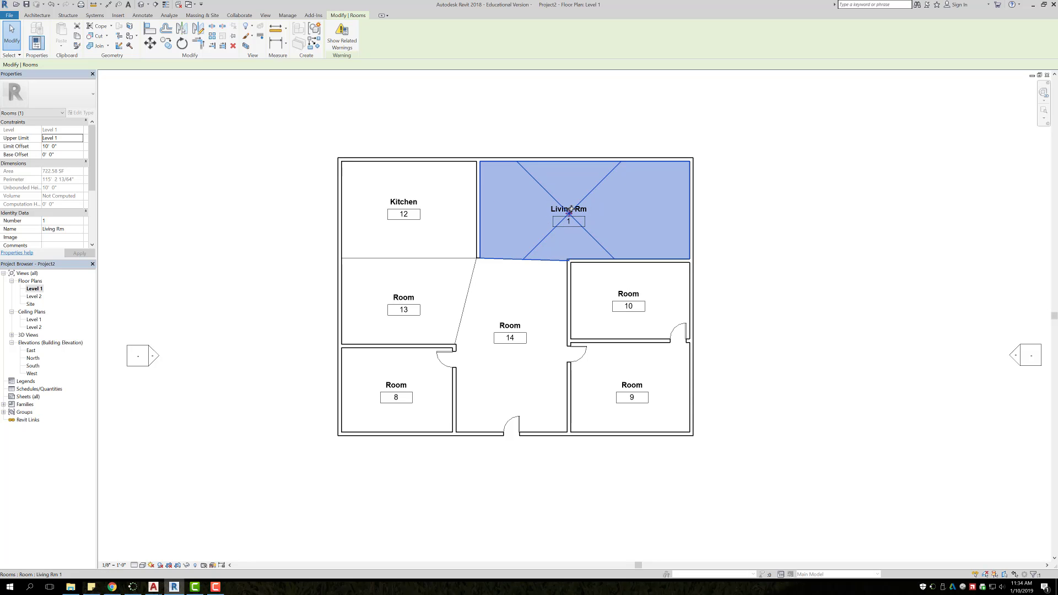
click(779, 243)
click(570, 209)
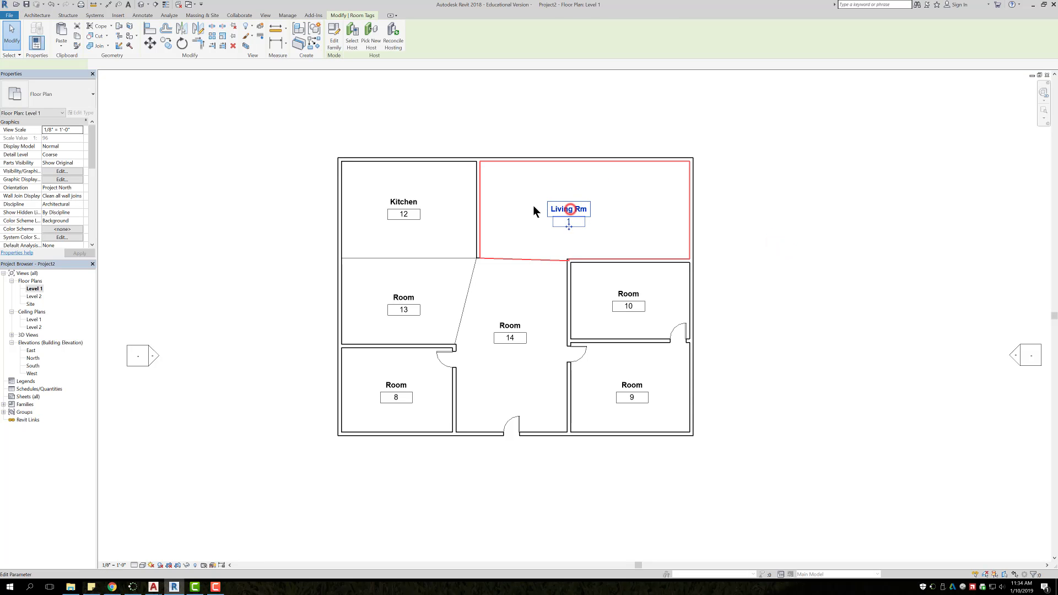
click(811, 252)
click(591, 188)
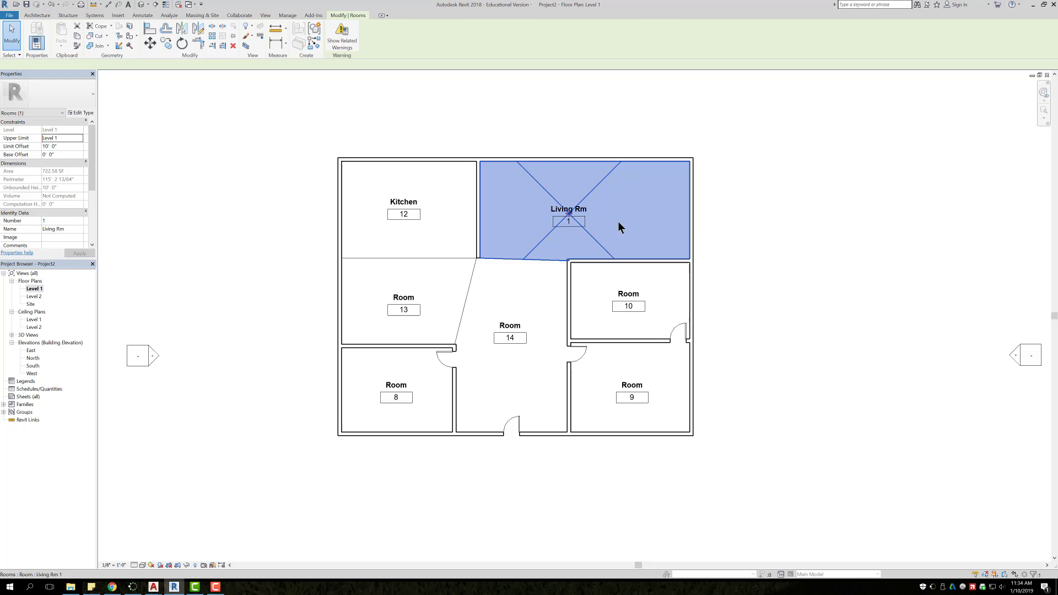
click(745, 242)
click(574, 209)
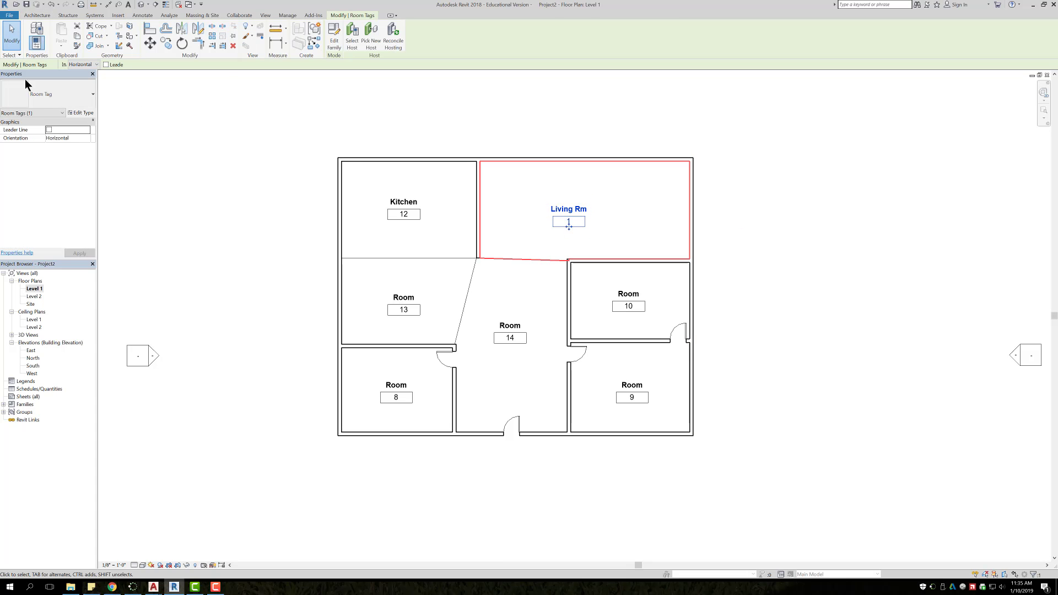
click(78, 98)
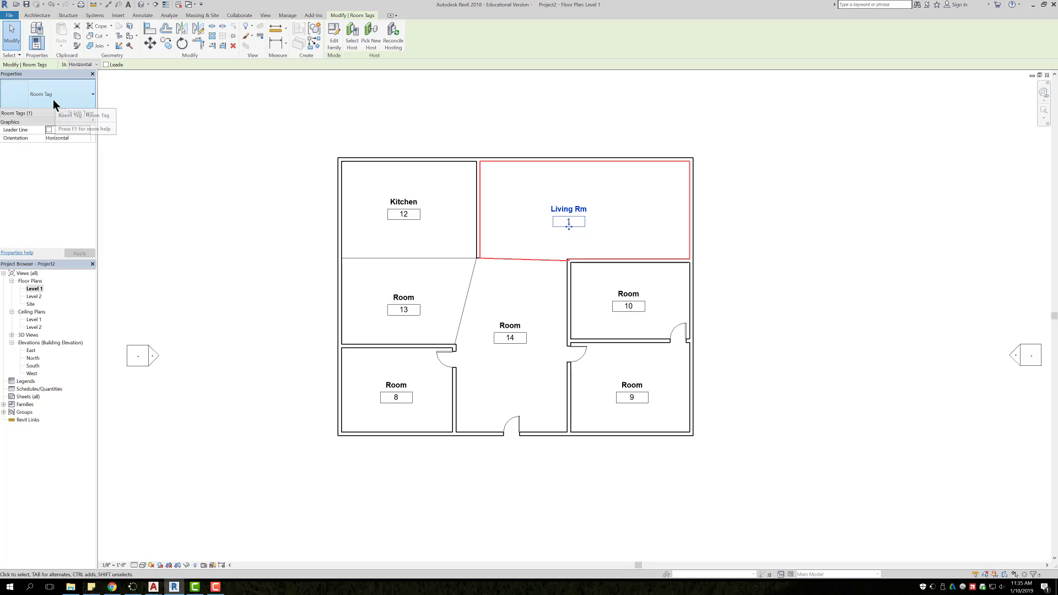
click(84, 92)
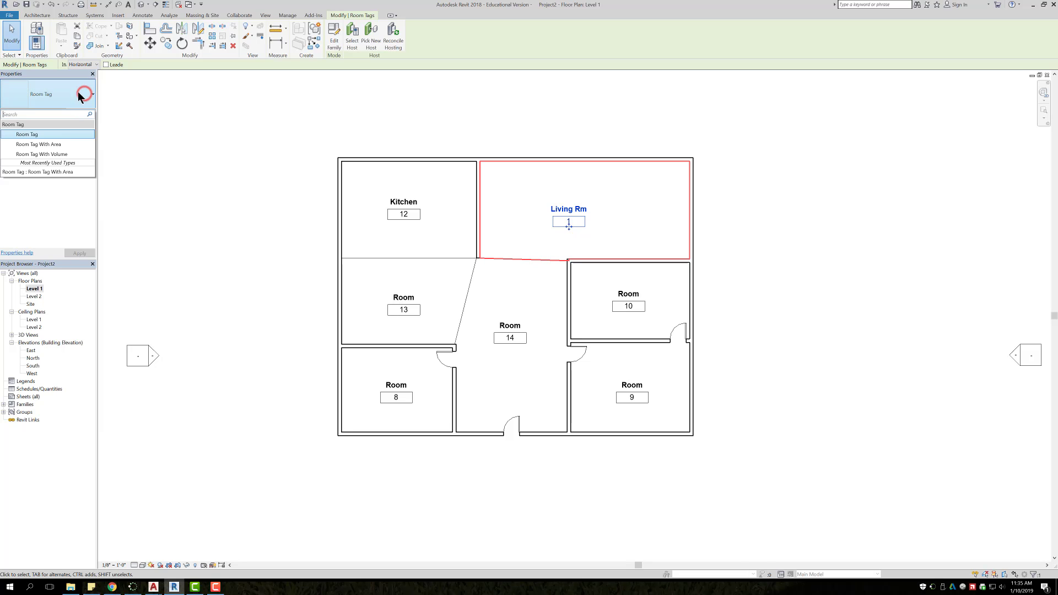
click(55, 144)
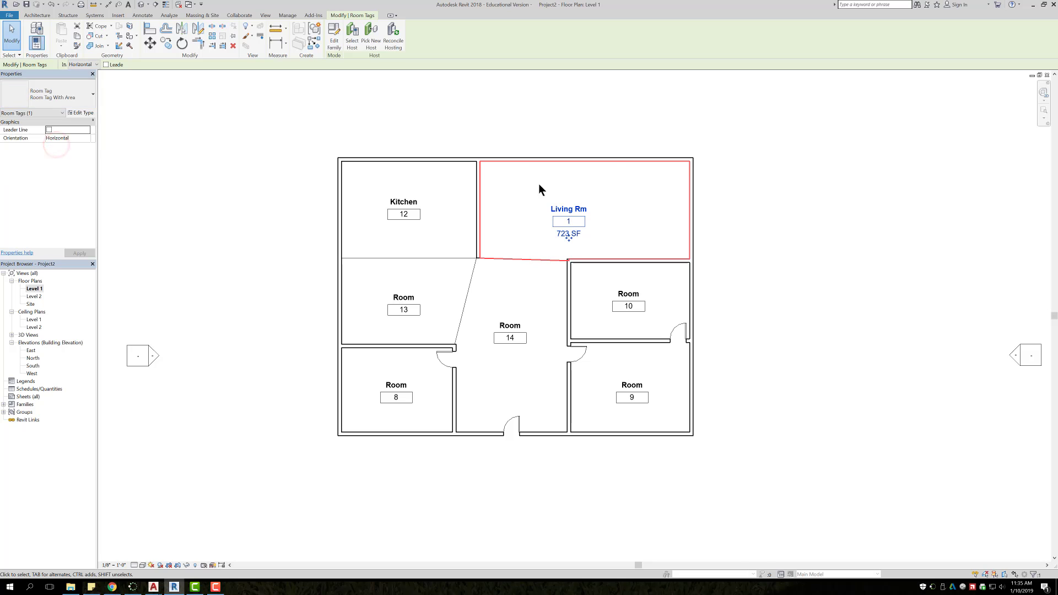
click(788, 247)
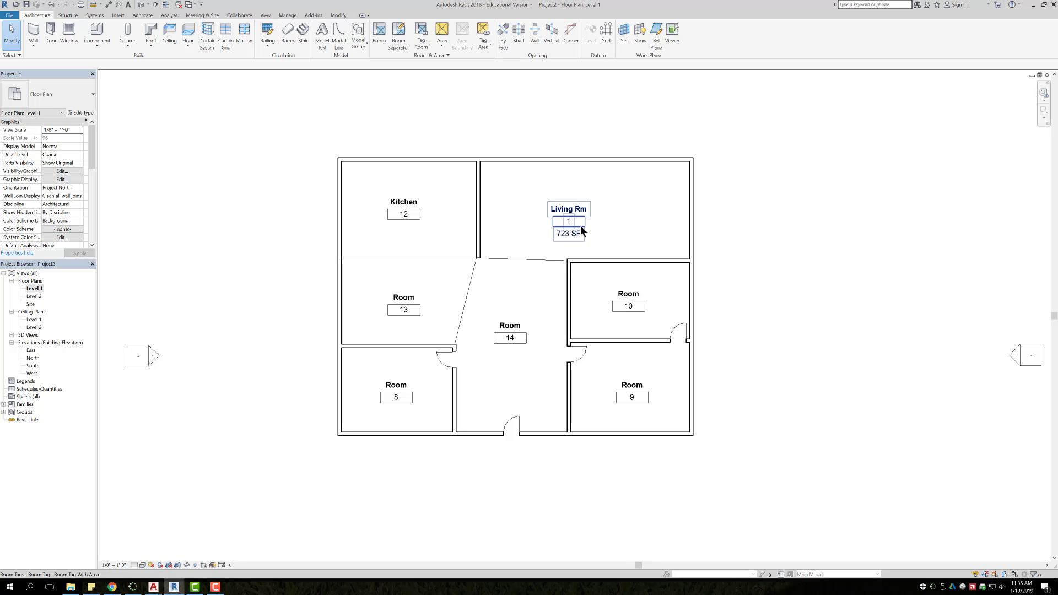
click(404, 203)
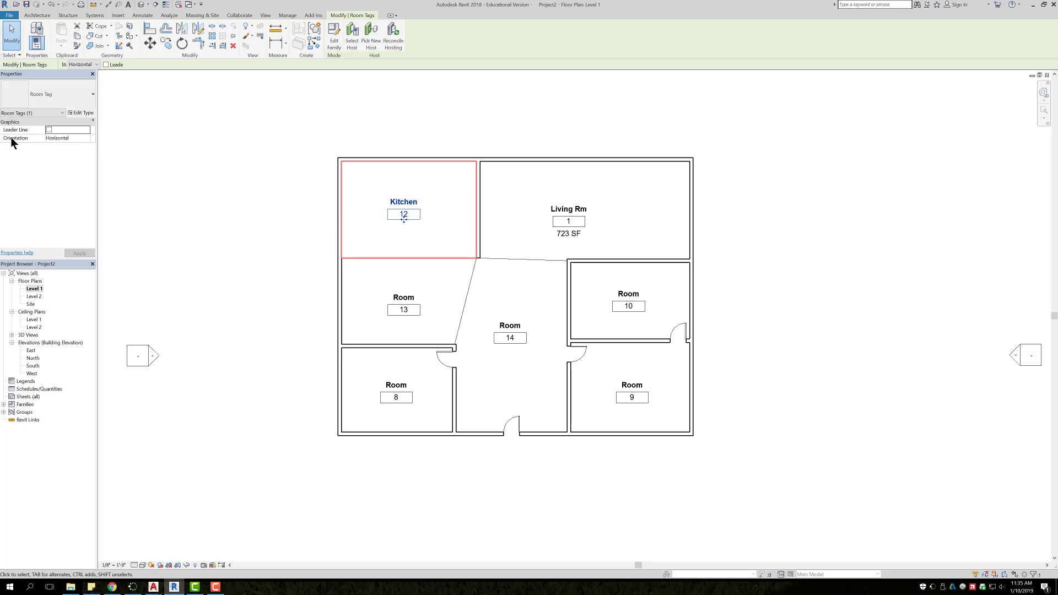
click(86, 137)
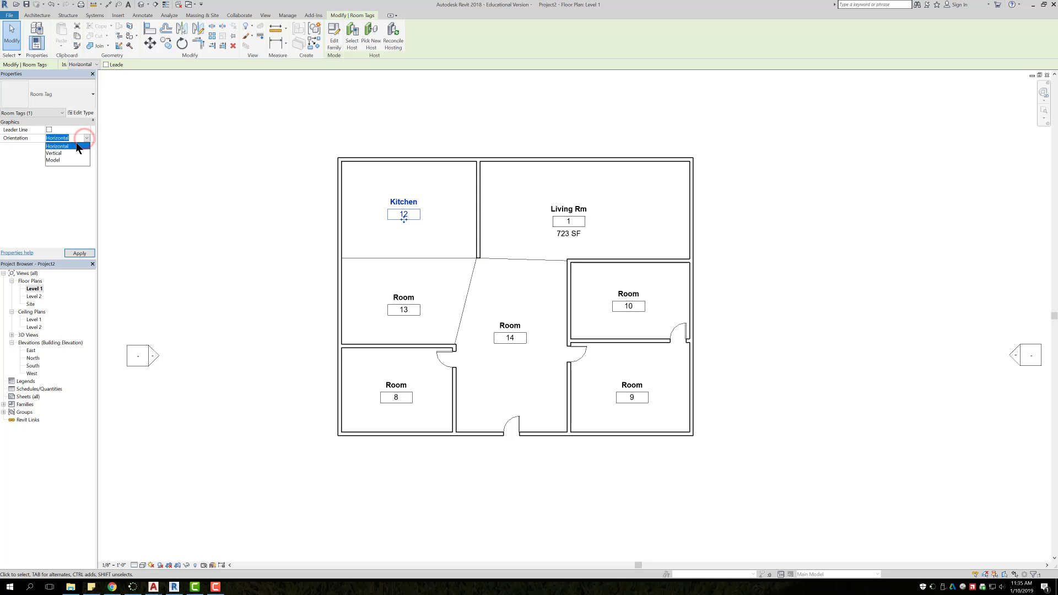
click(54, 153)
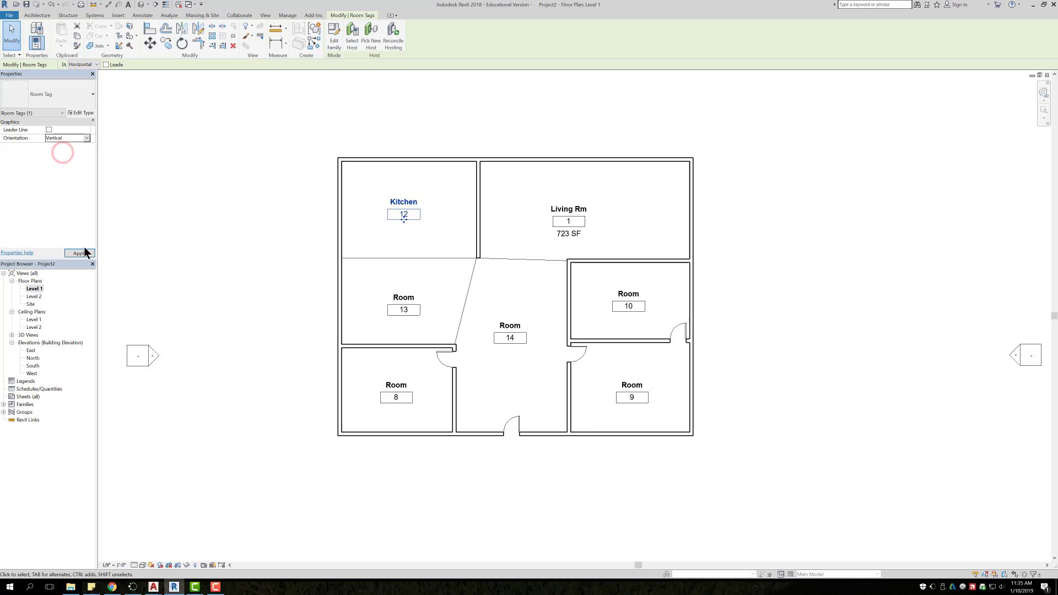
click(81, 253)
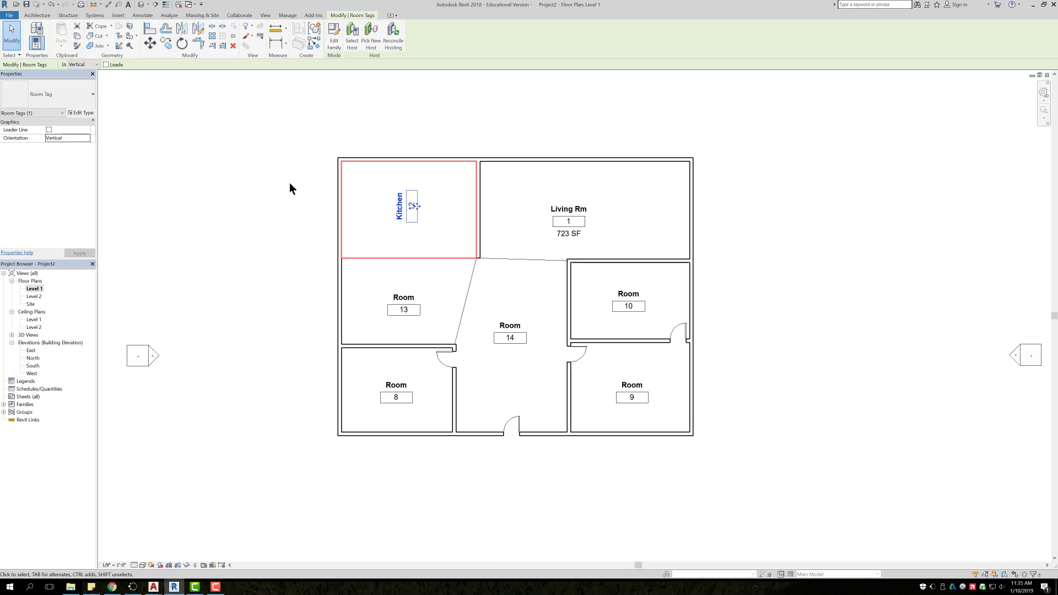
click(79, 138)
click(87, 139)
click(57, 146)
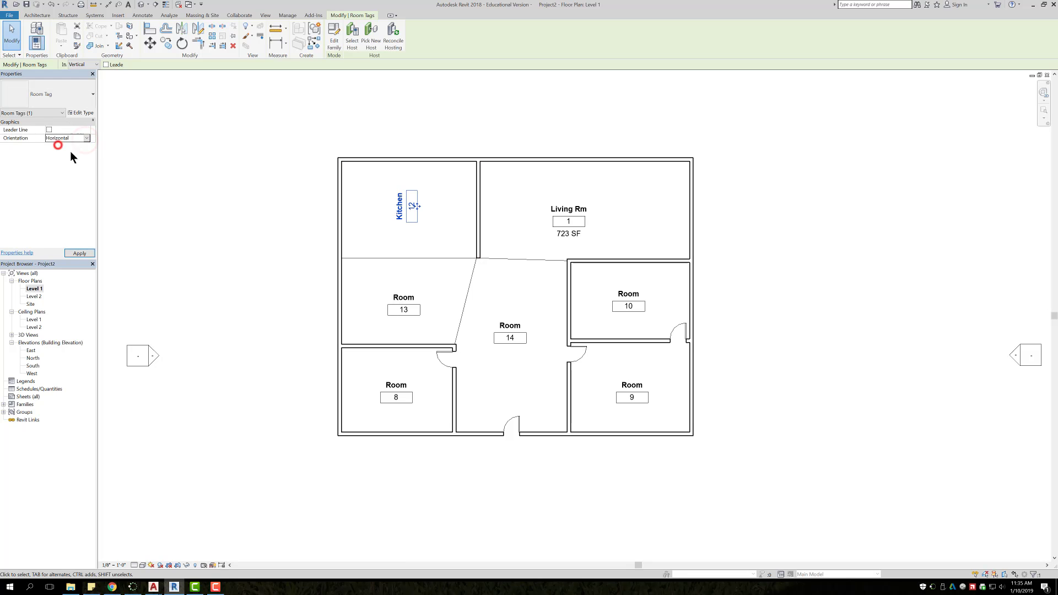
click(78, 254)
click(193, 205)
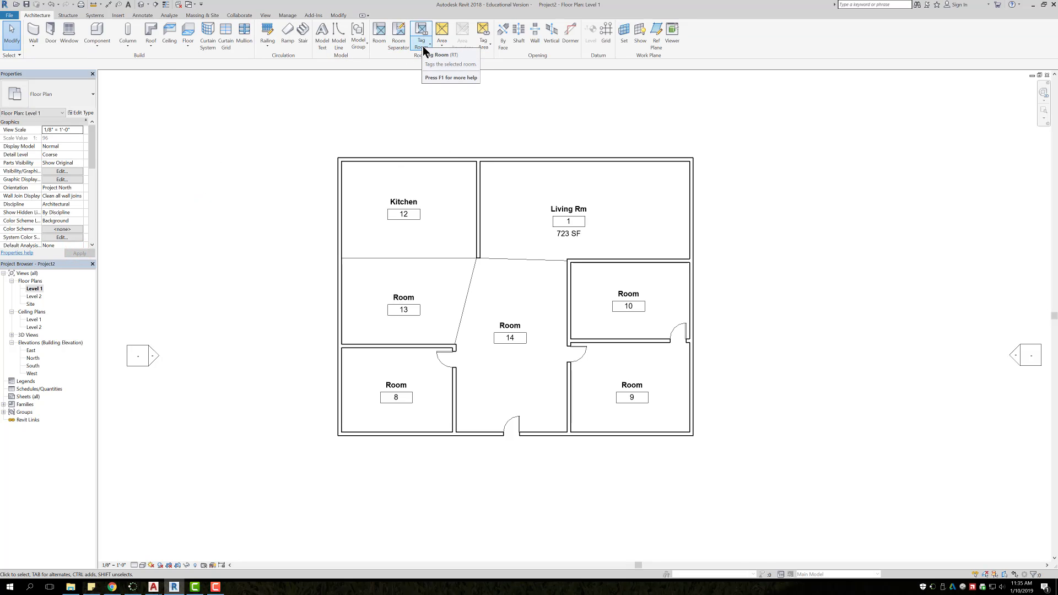
Delete Room 8's tag and the lower-left room itself
click(402, 384)
key(Delete)
click(247, 383)
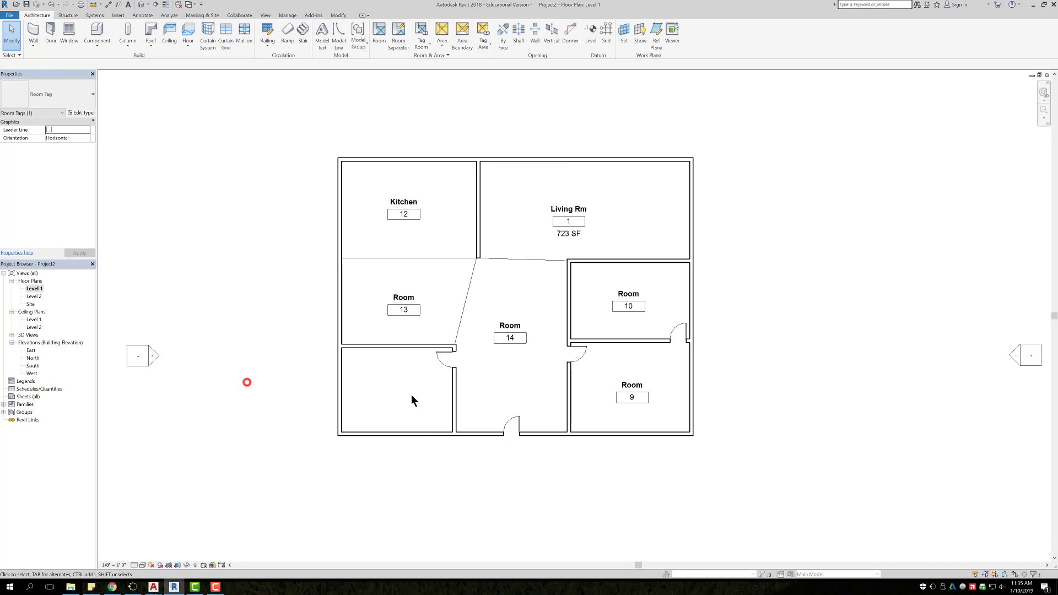
click(409, 377)
key(Delete)
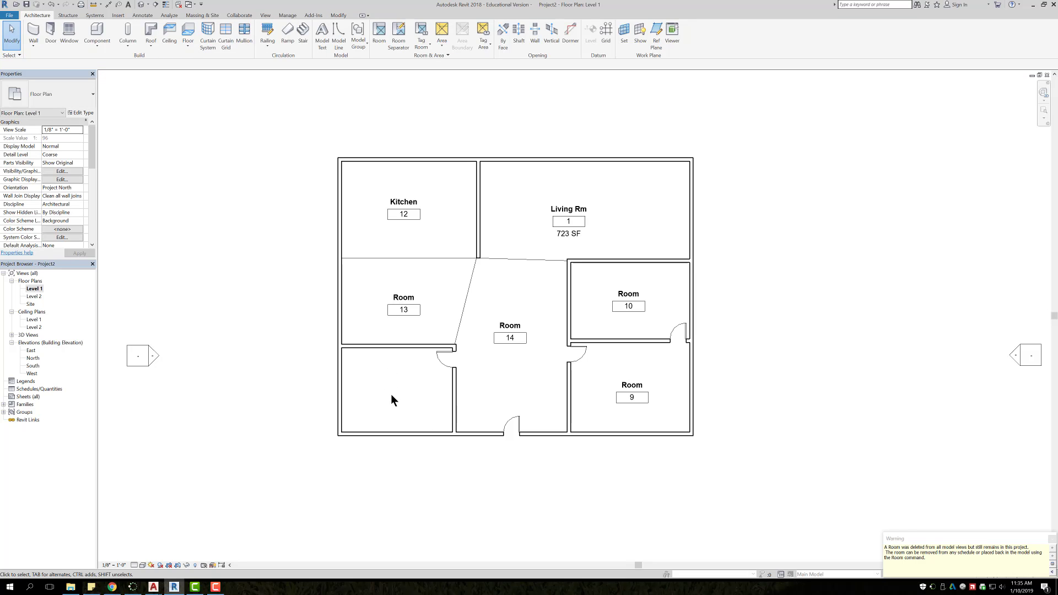
With Tag on Placement off, place an untagged room 11 in the empty lower-left space
click(379, 34)
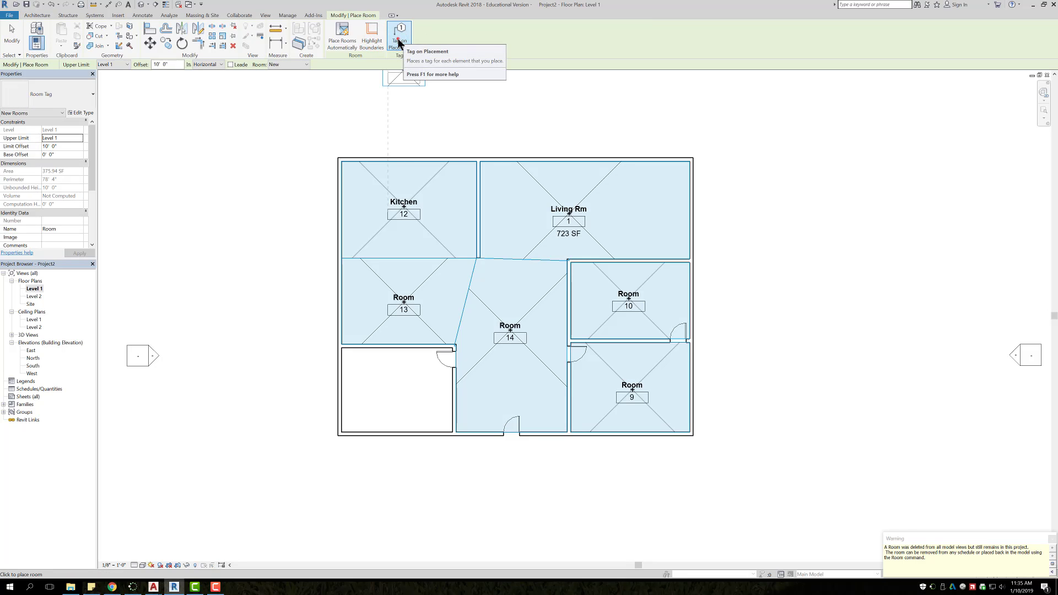
click(398, 43)
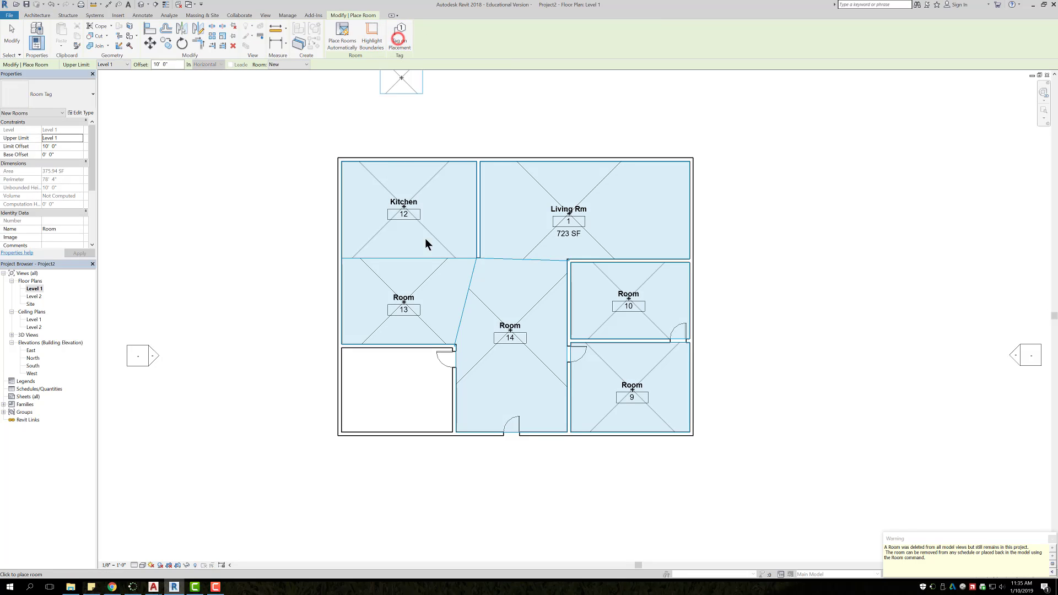
click(397, 391)
key(Escape)
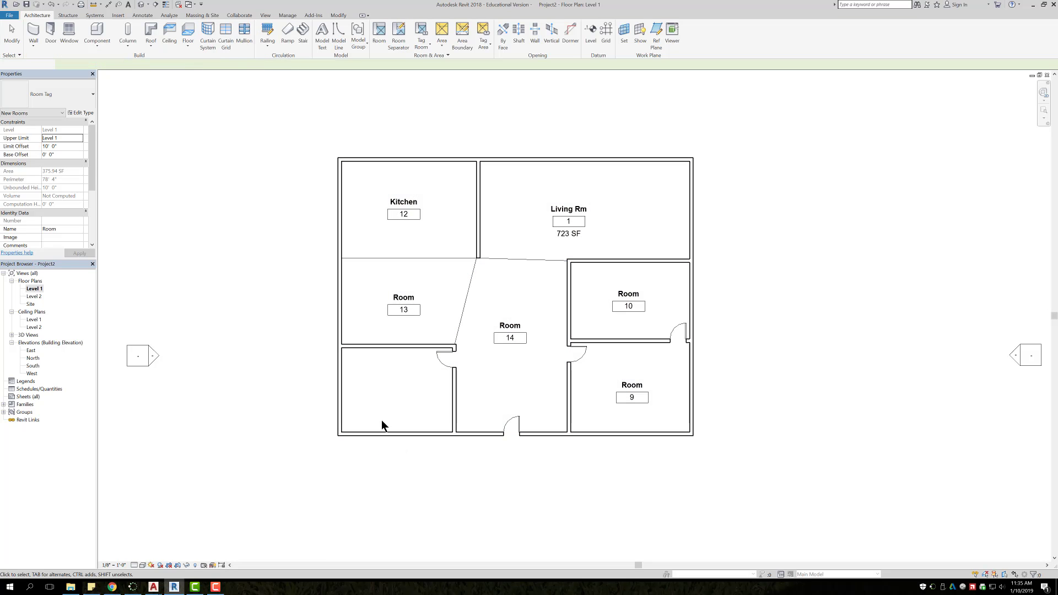
click(406, 379)
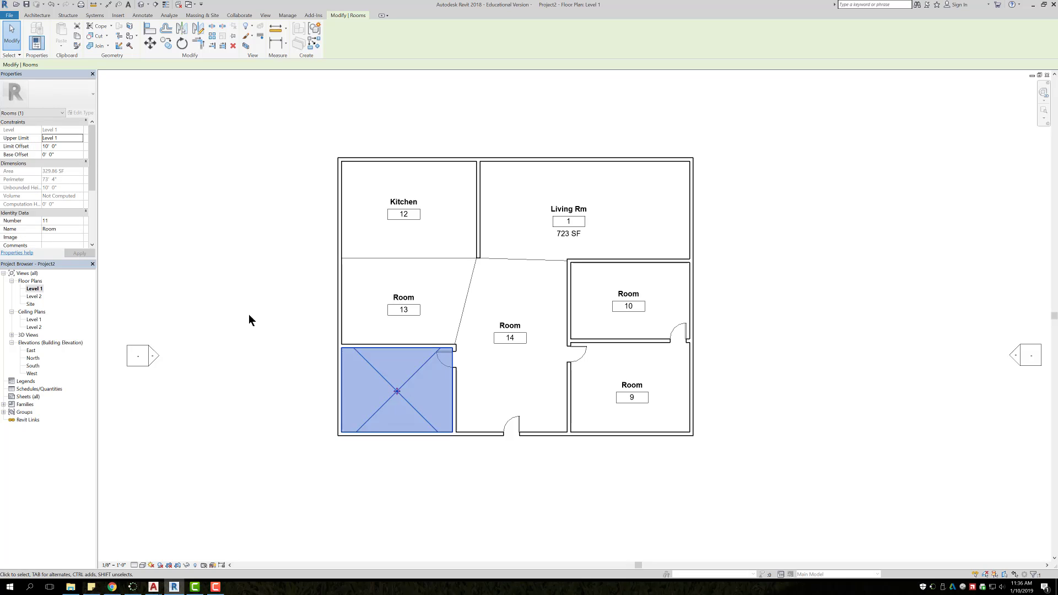
click(236, 293)
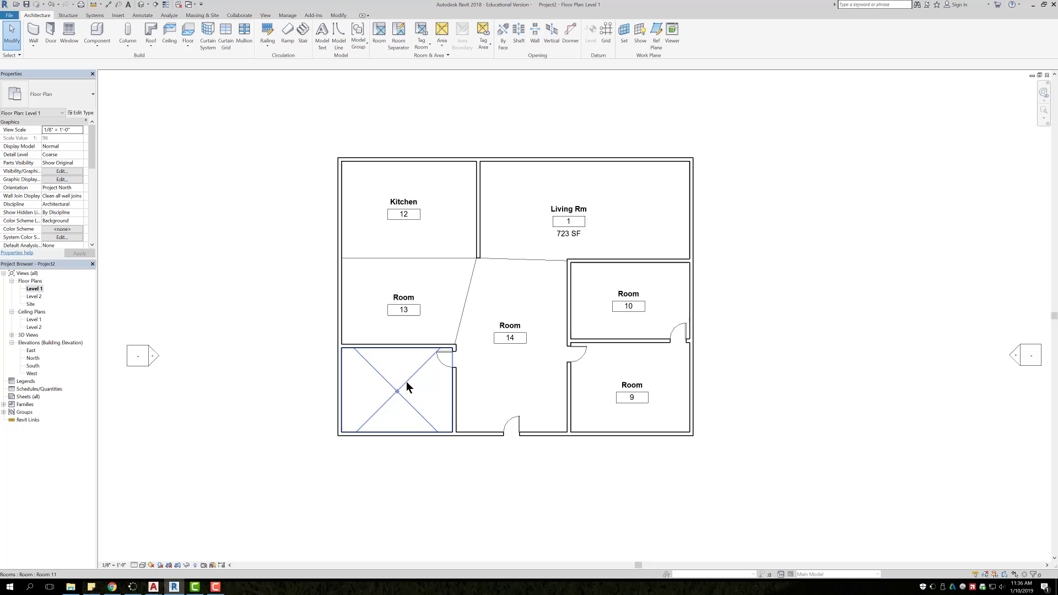
Tag the lower-left room with Tag Room so its label reads Room 11
click(427, 44)
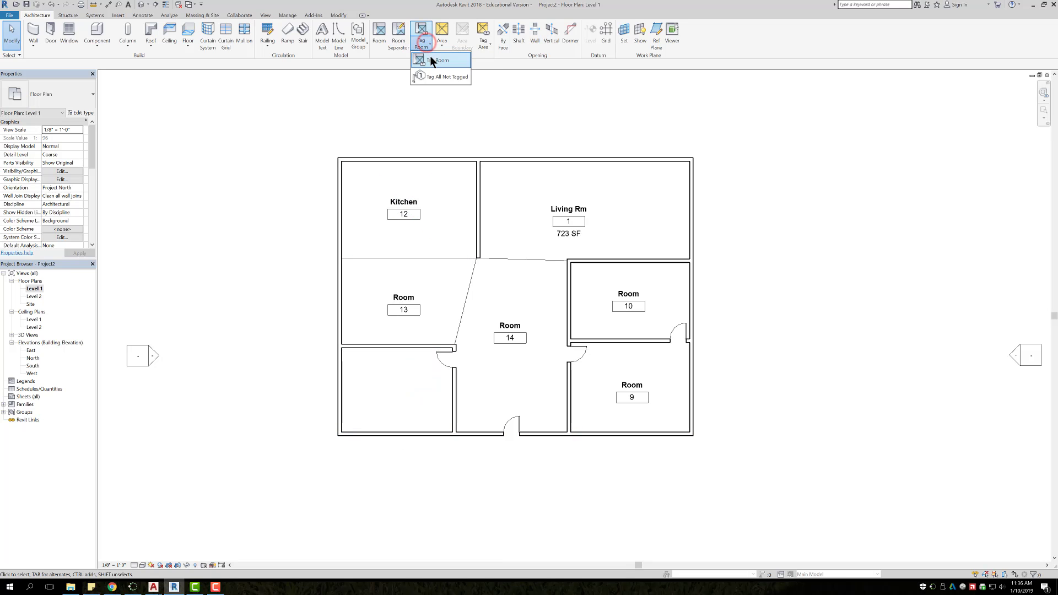
click(437, 58)
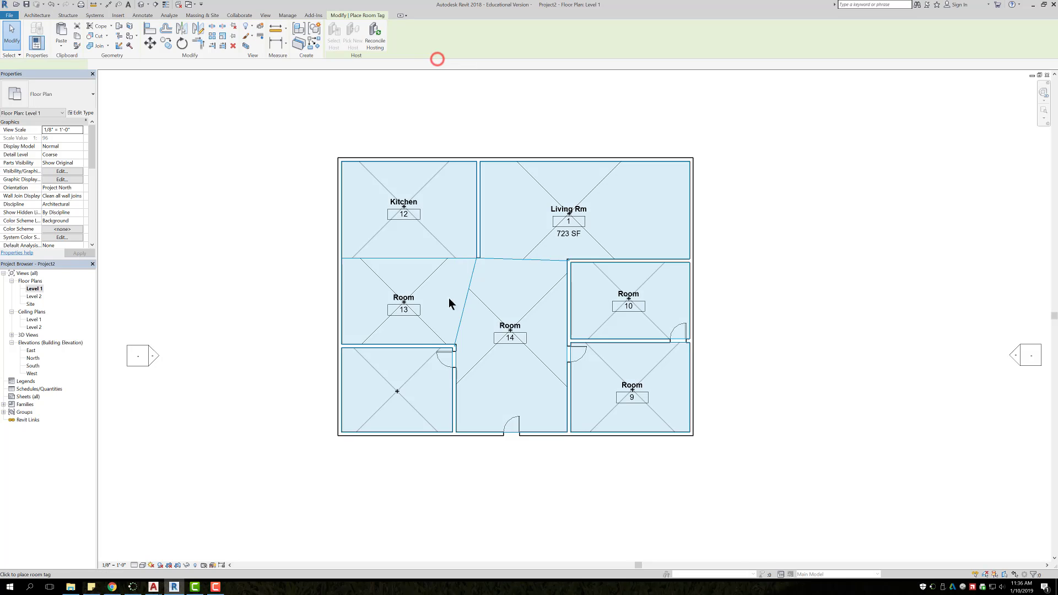
click(396, 380)
key(Escape)
key(Escape)
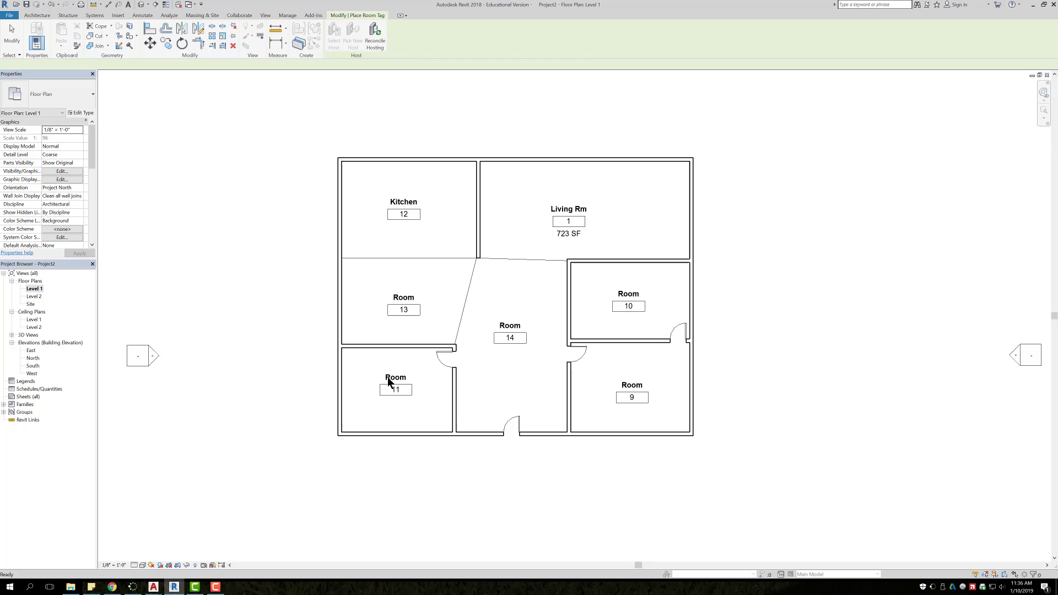
click(398, 377)
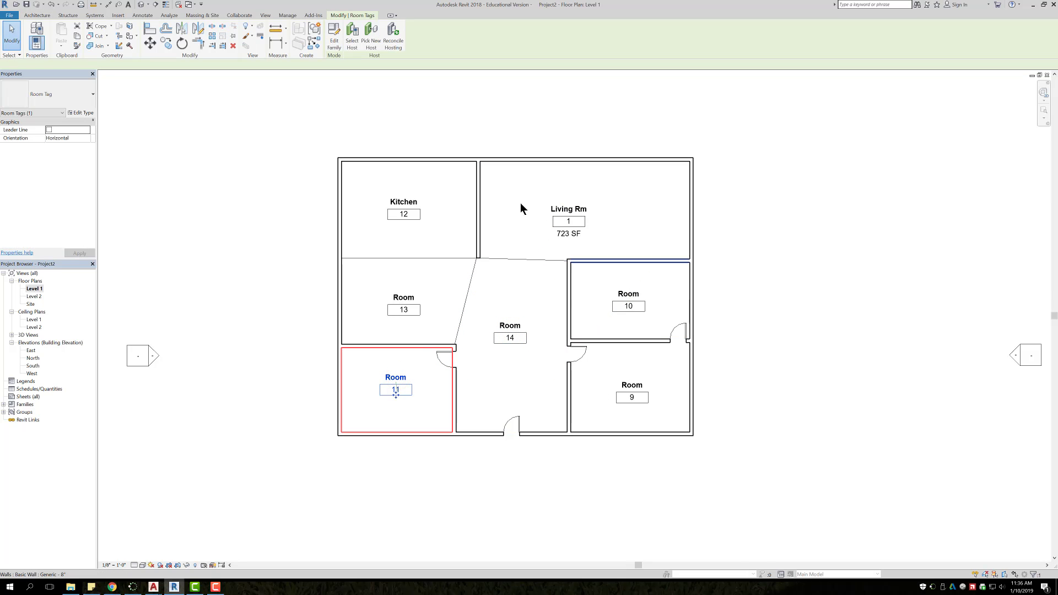
click(260, 331)
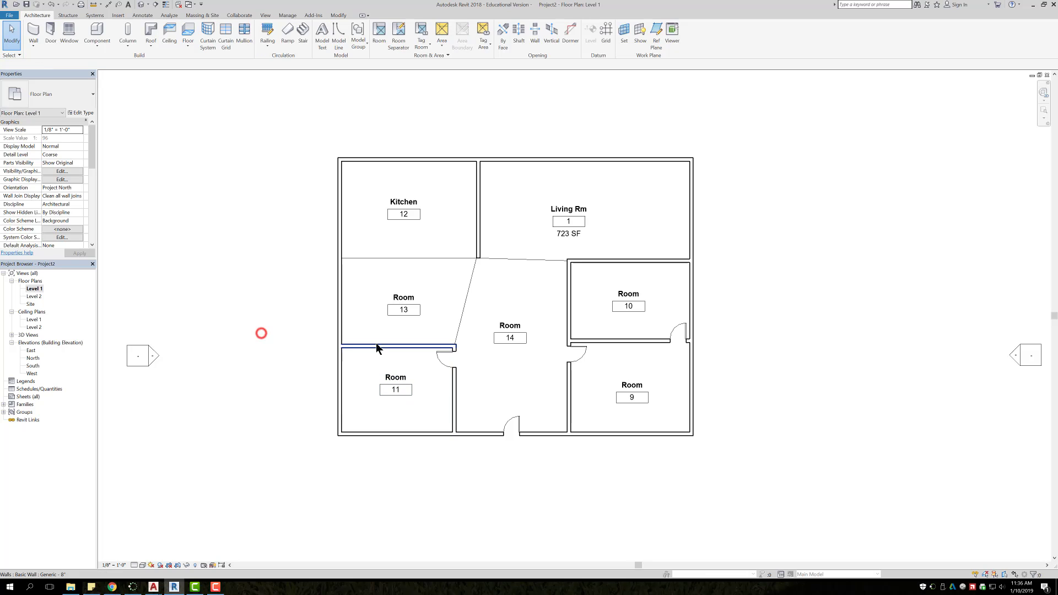